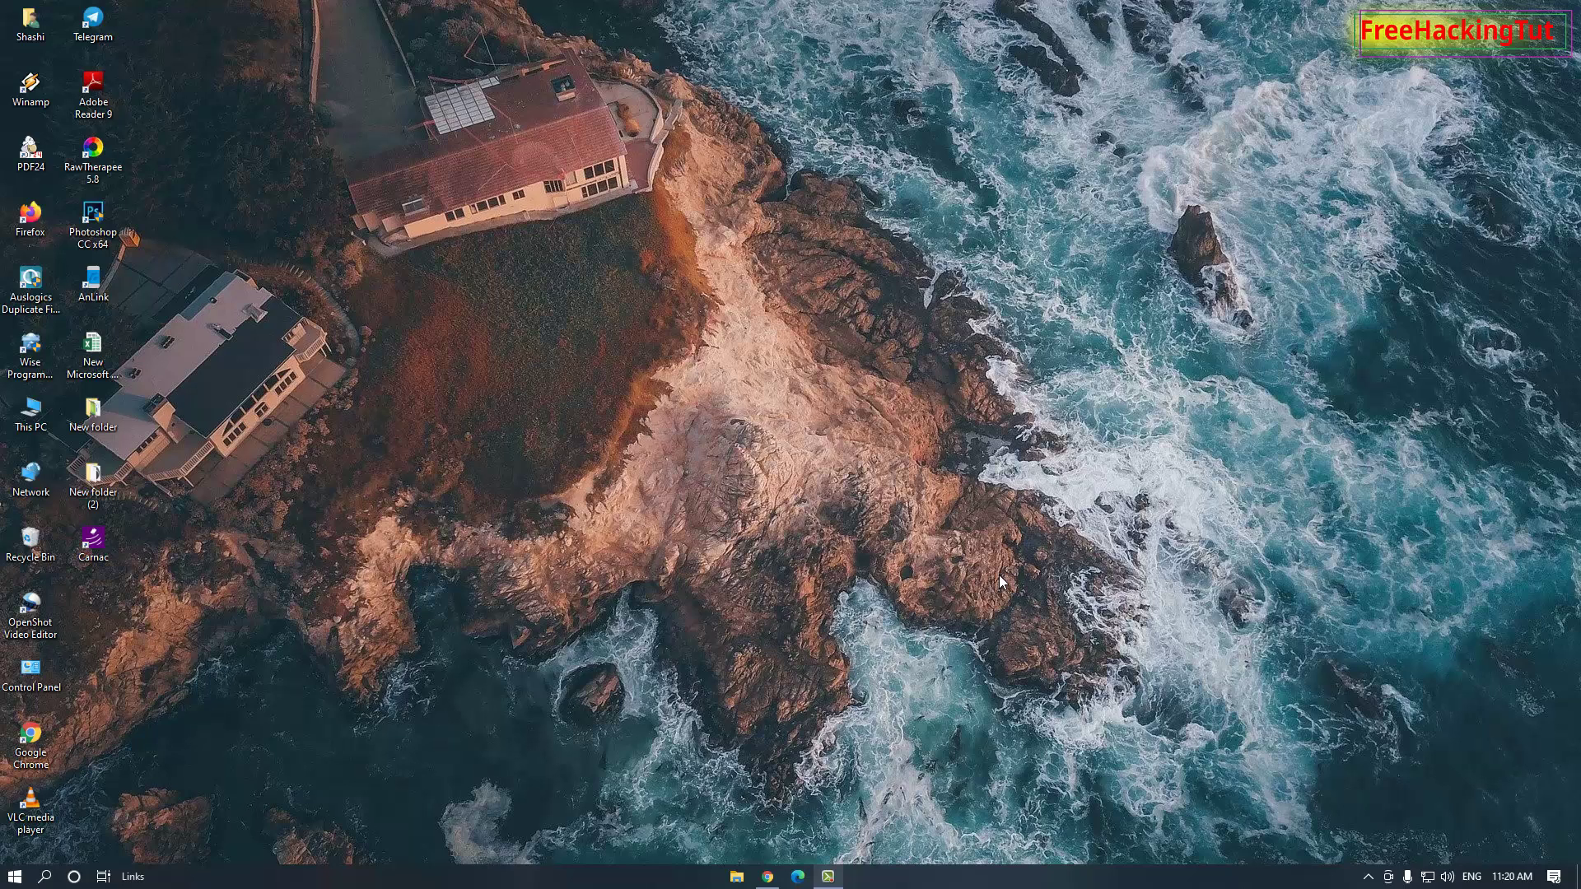
# Step: Launch Google Chrome from the taskbar
pyautogui.click(766, 878)
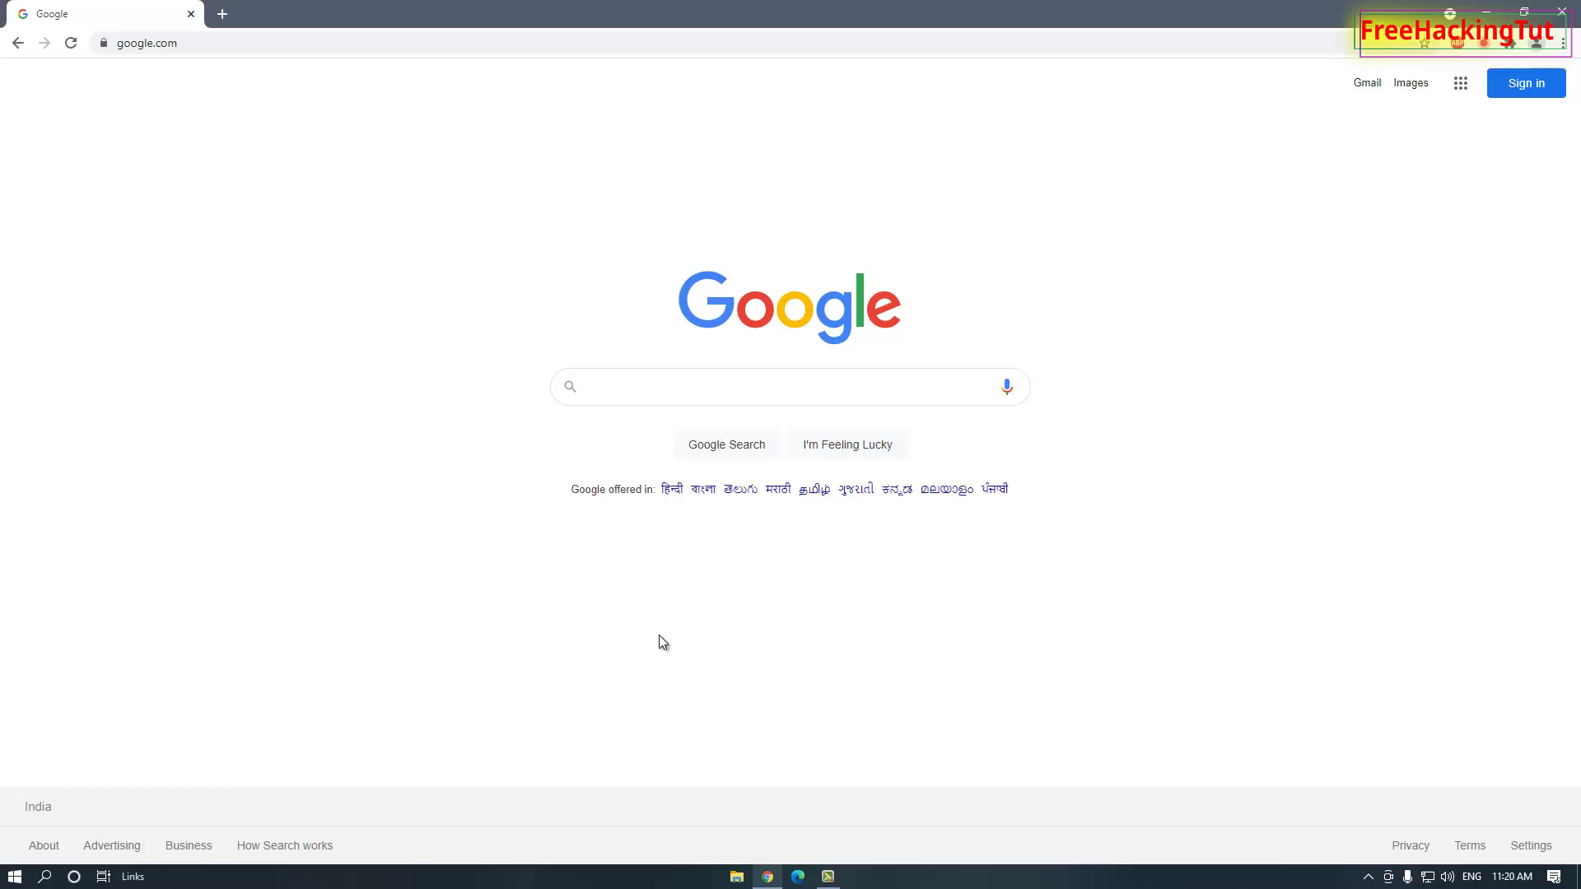
# Step: Search Google for 'carnac'
pyautogui.write('carna')
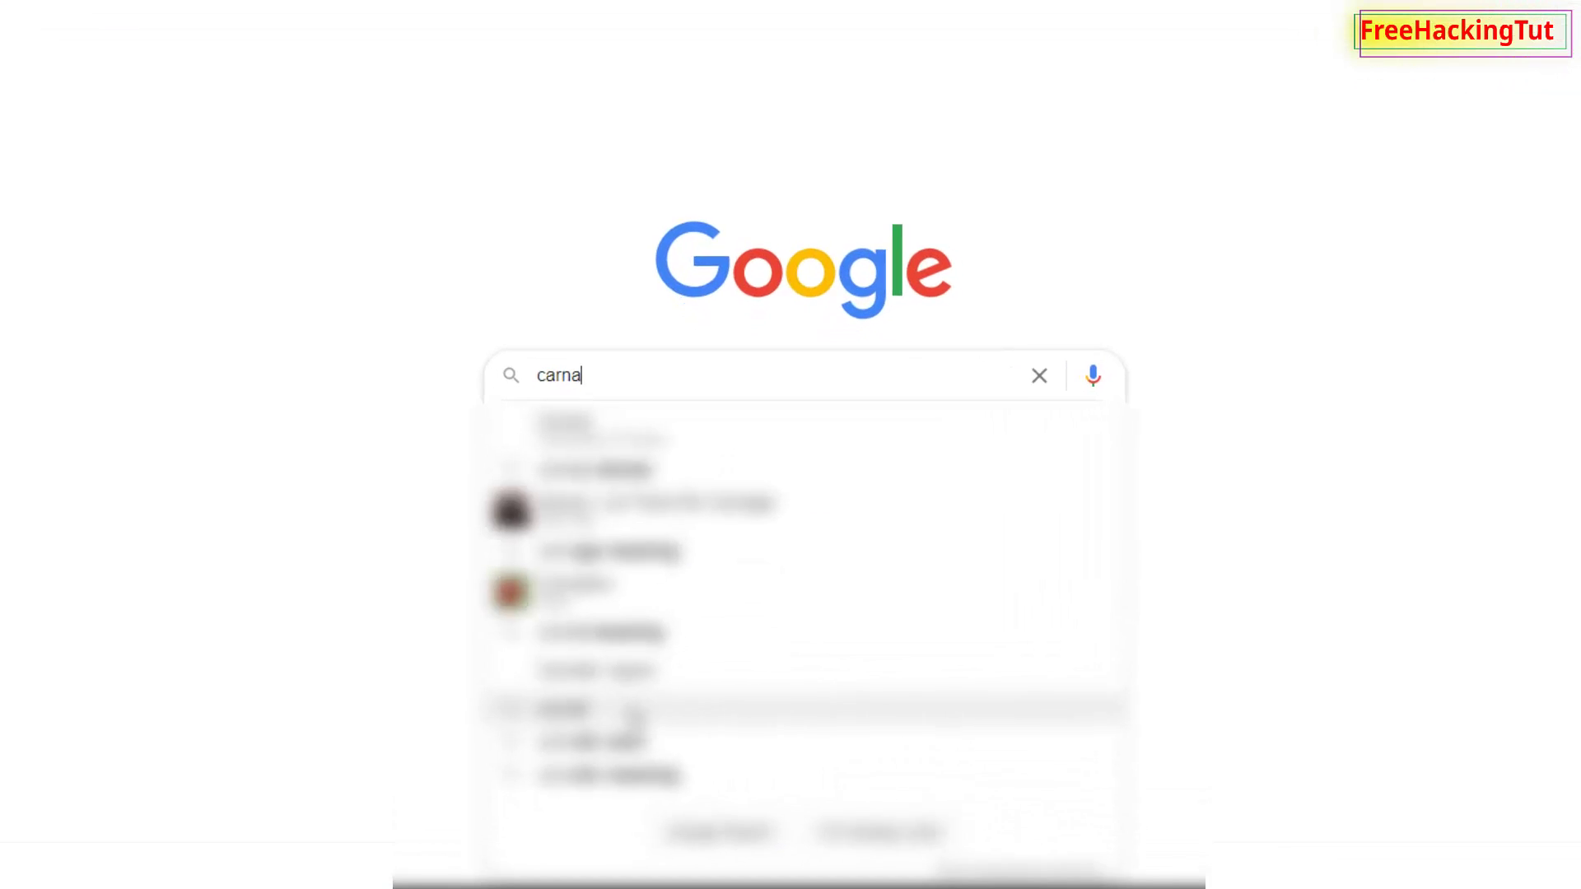
pyautogui.write('c')
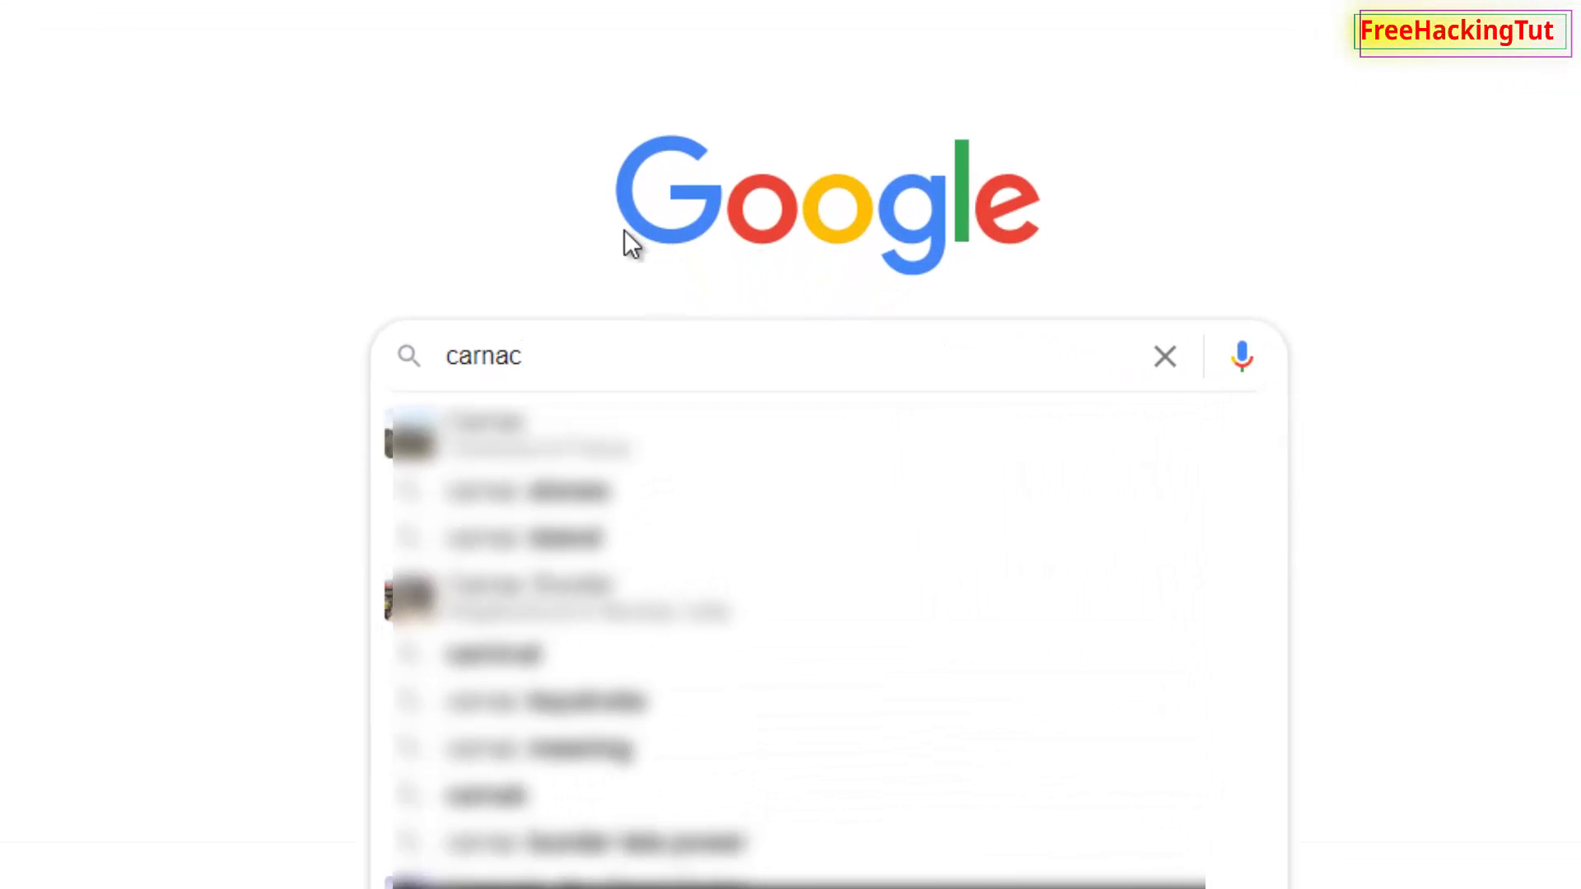
pyautogui.click(610, 235)
pyautogui.press('Return')
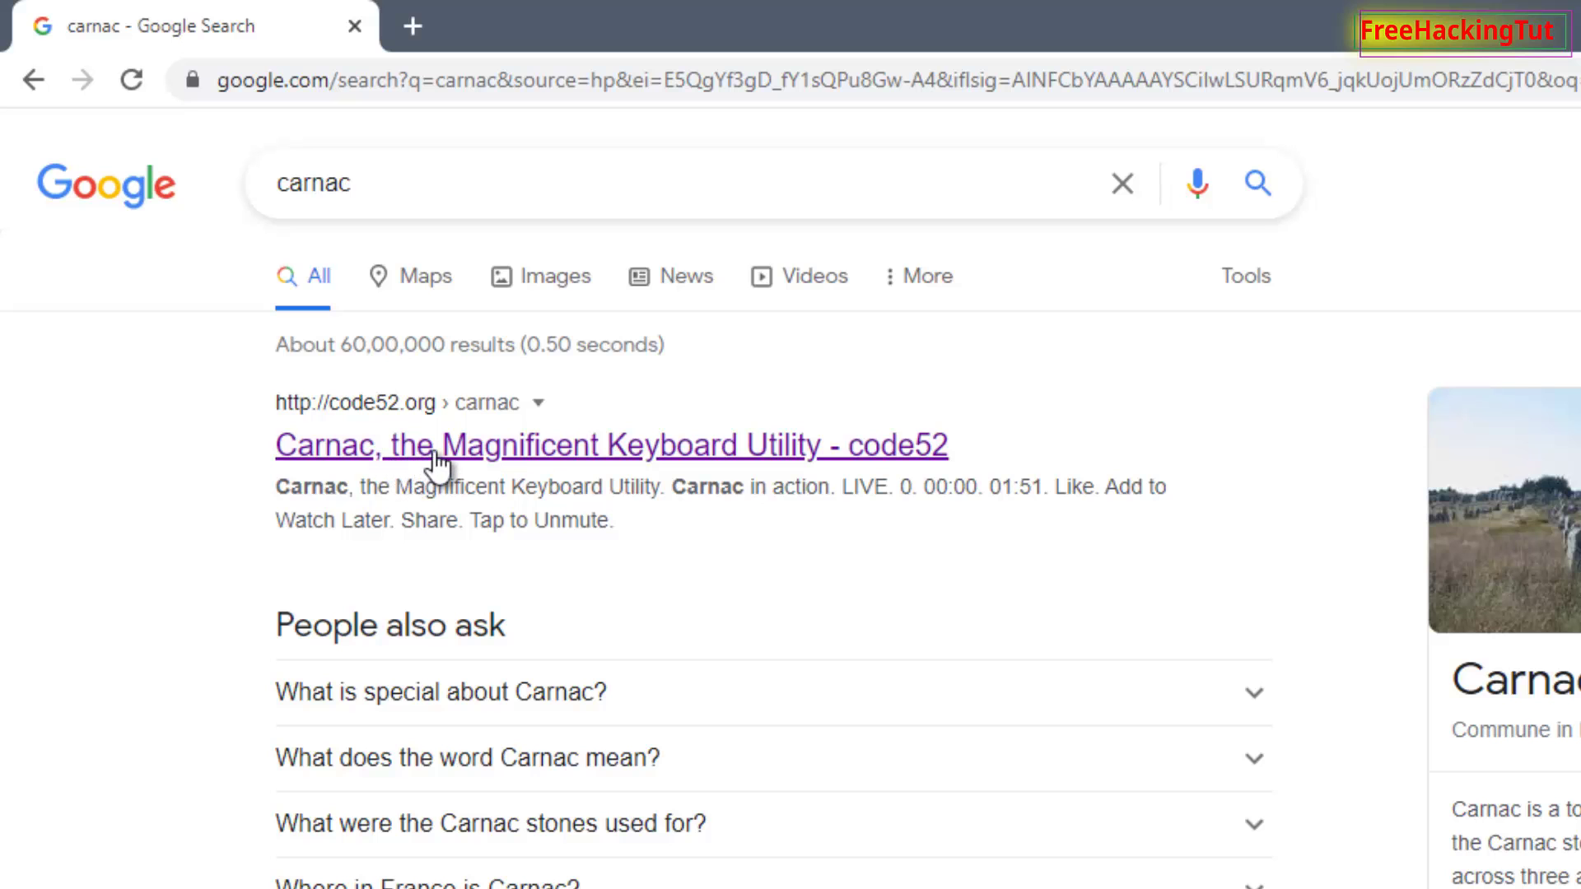
# Step: Open the code52 Carnac result and follow its 'Get the source' link to GitHub
pyautogui.click(437, 451)
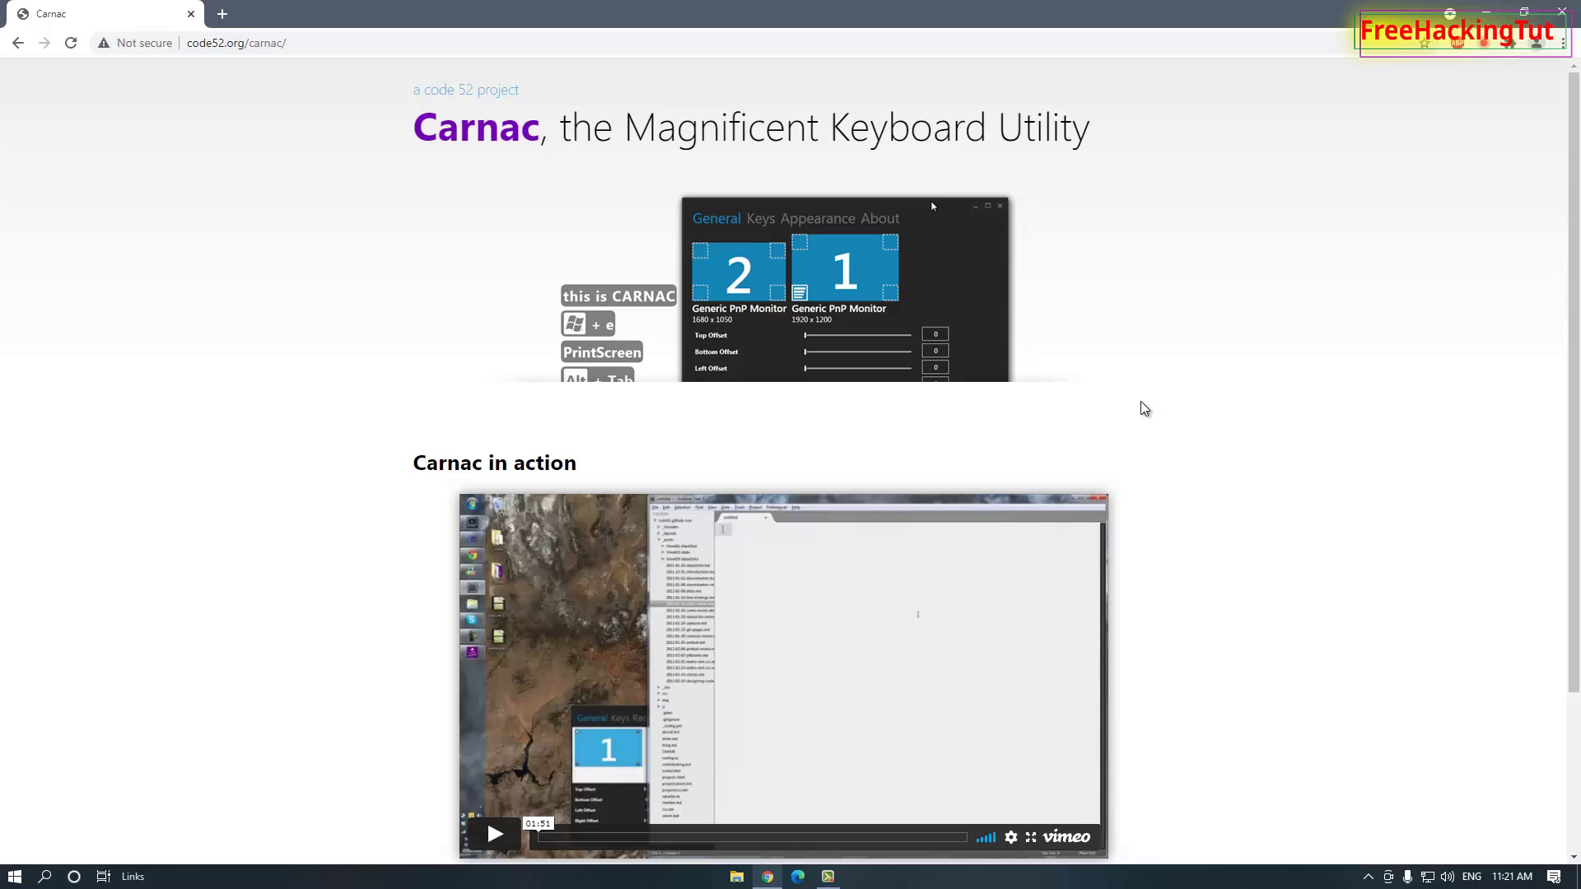
pyautogui.scroll(-3, 1133, 427)
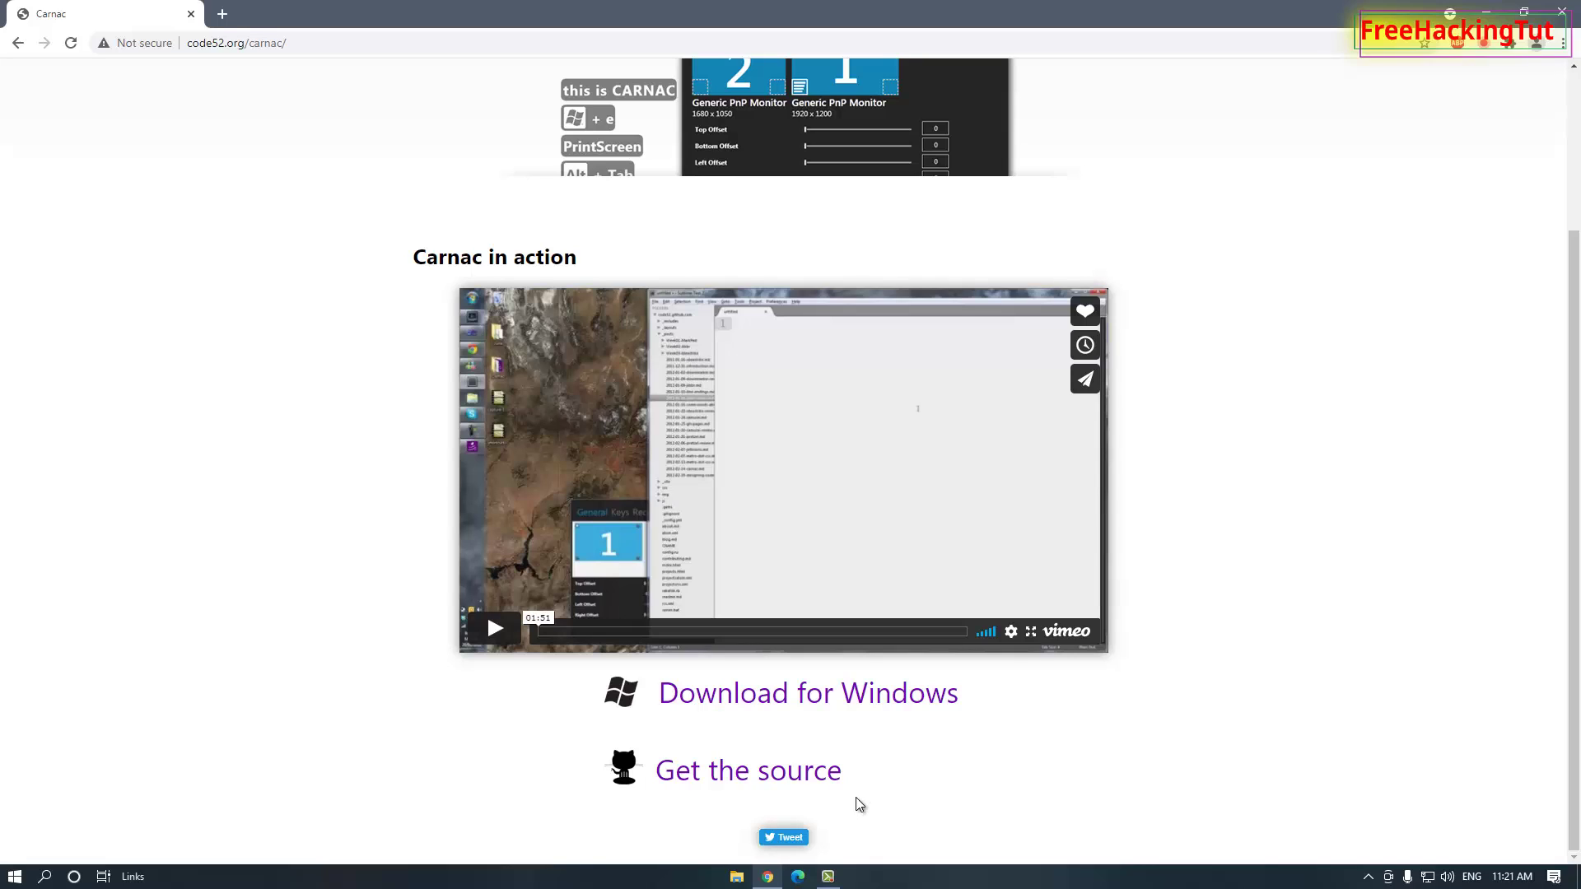
pyautogui.click(779, 779)
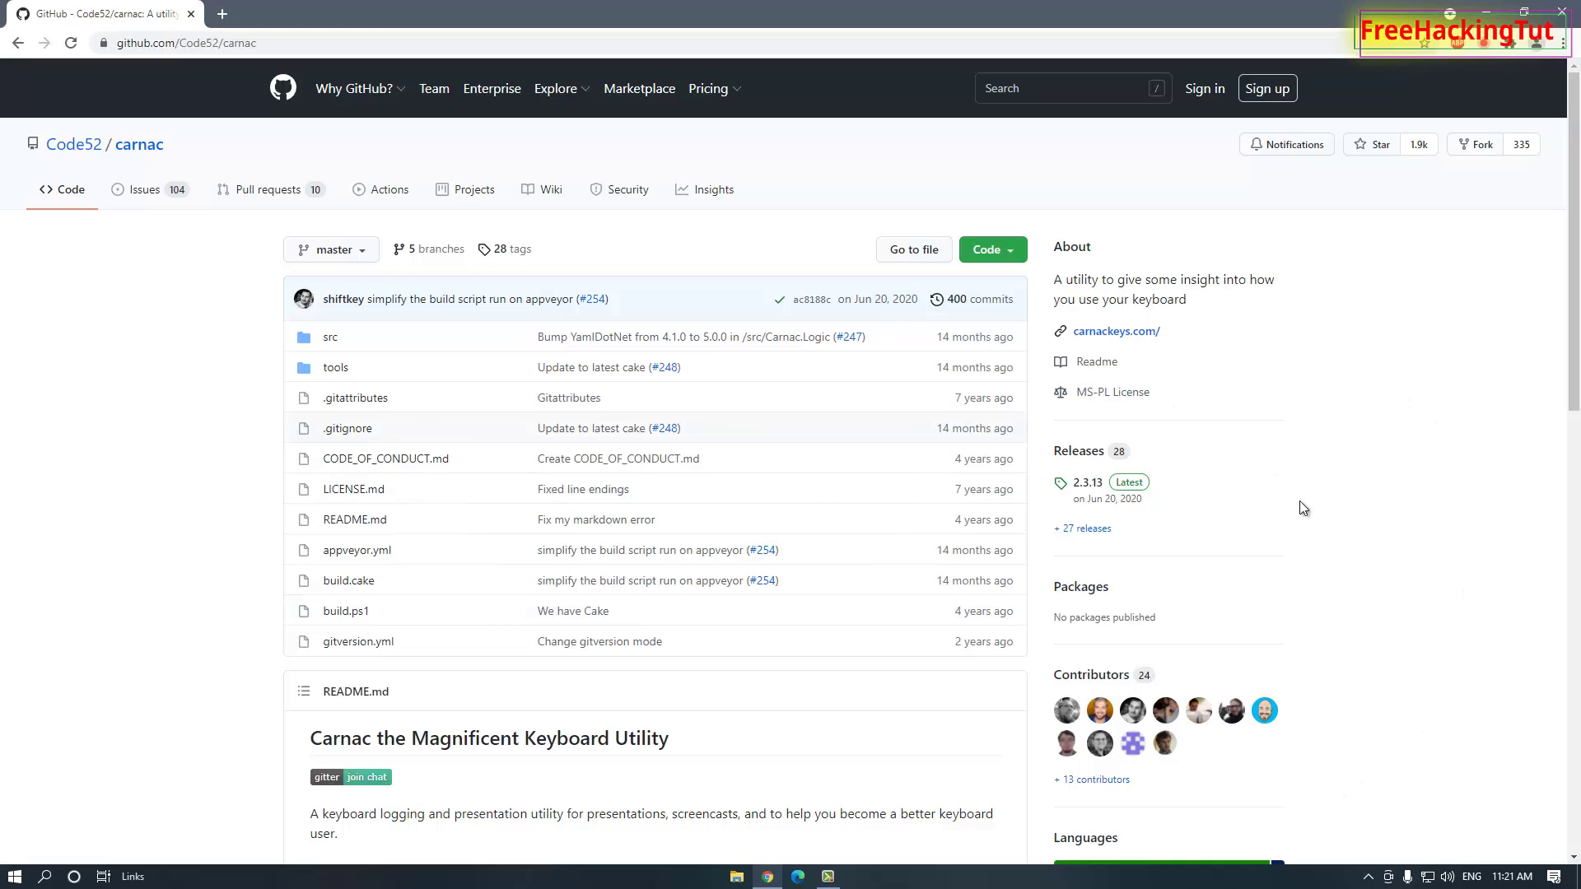
# Step: Open the Carnac repository's Releases list
pyautogui.click(1079, 451)
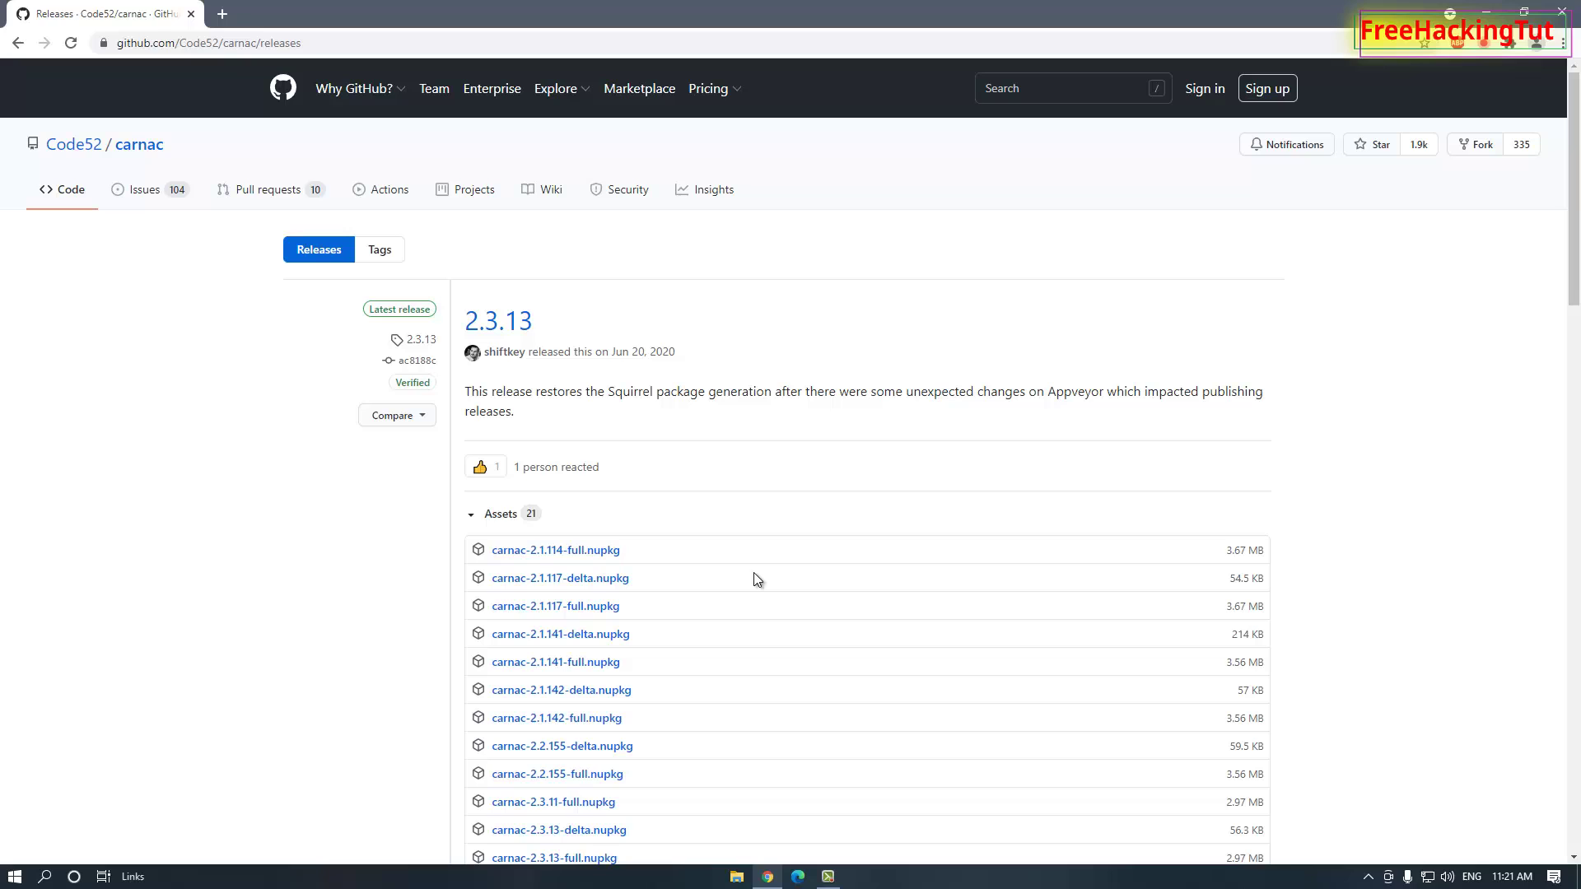
pyautogui.scroll(-3, 576, 519)
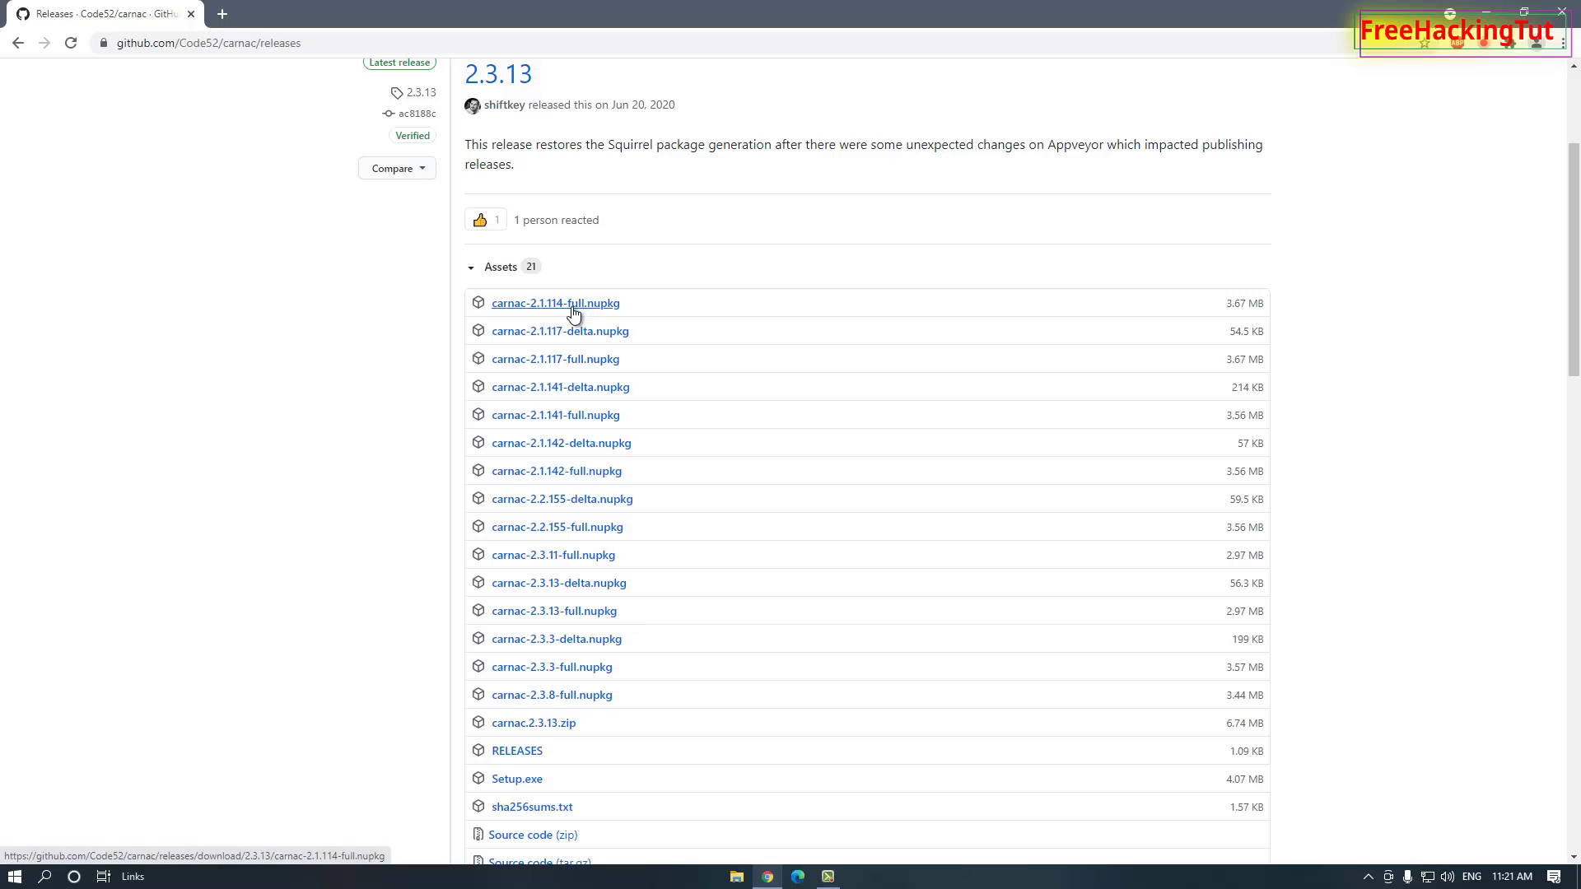
pyautogui.scroll(-2, 647, 739)
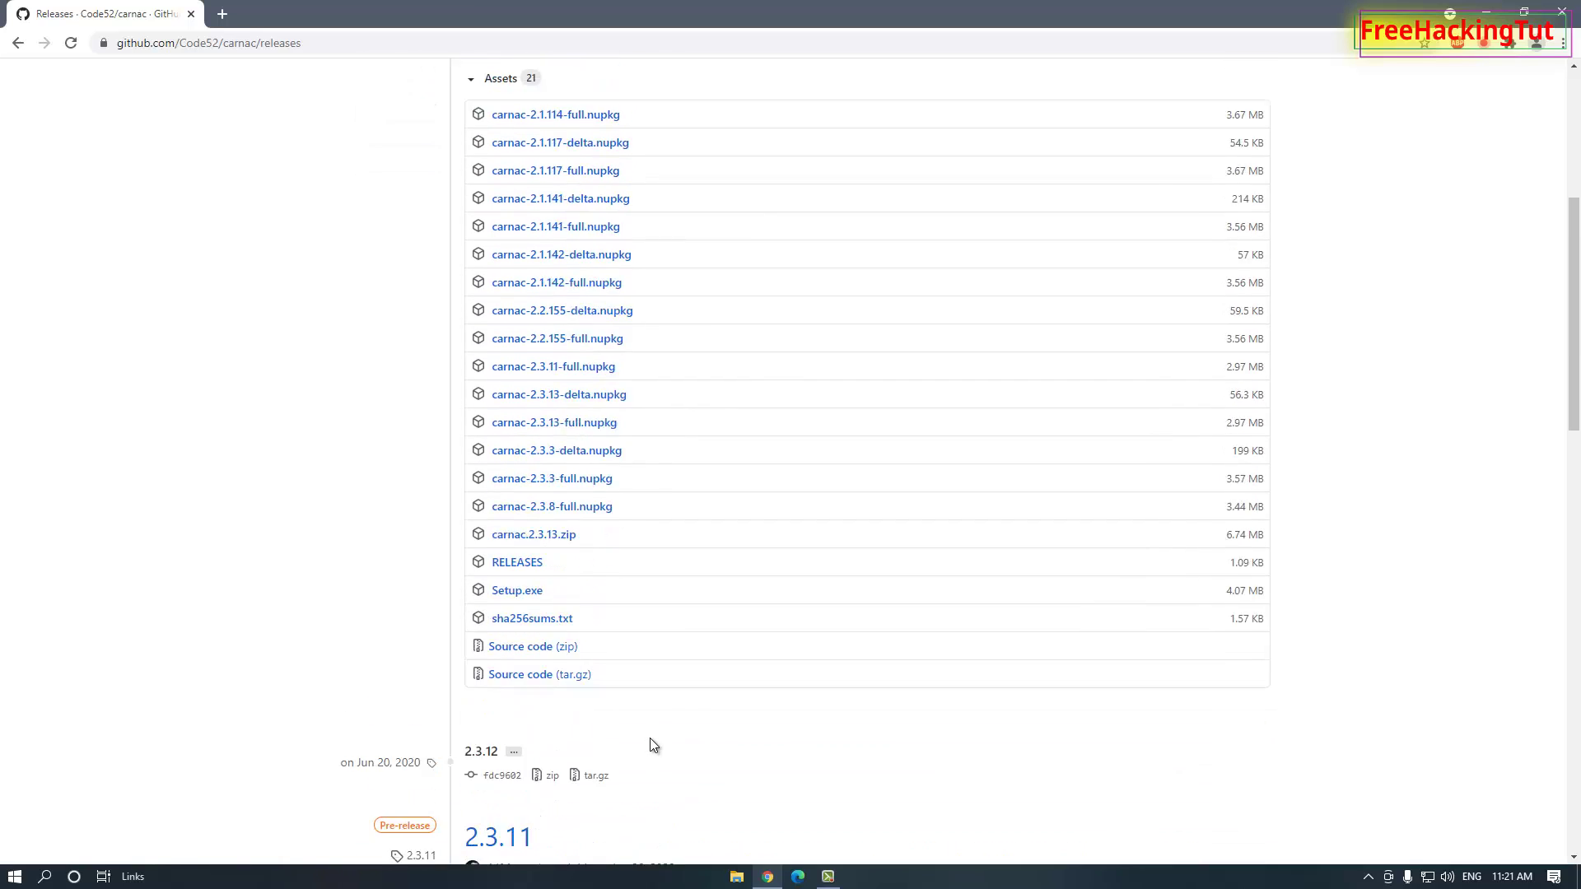
pyautogui.scroll(4, 650, 739)
# Step: Download Setup.exe from the 2.3.13 release's assets
pyautogui.click(499, 435)
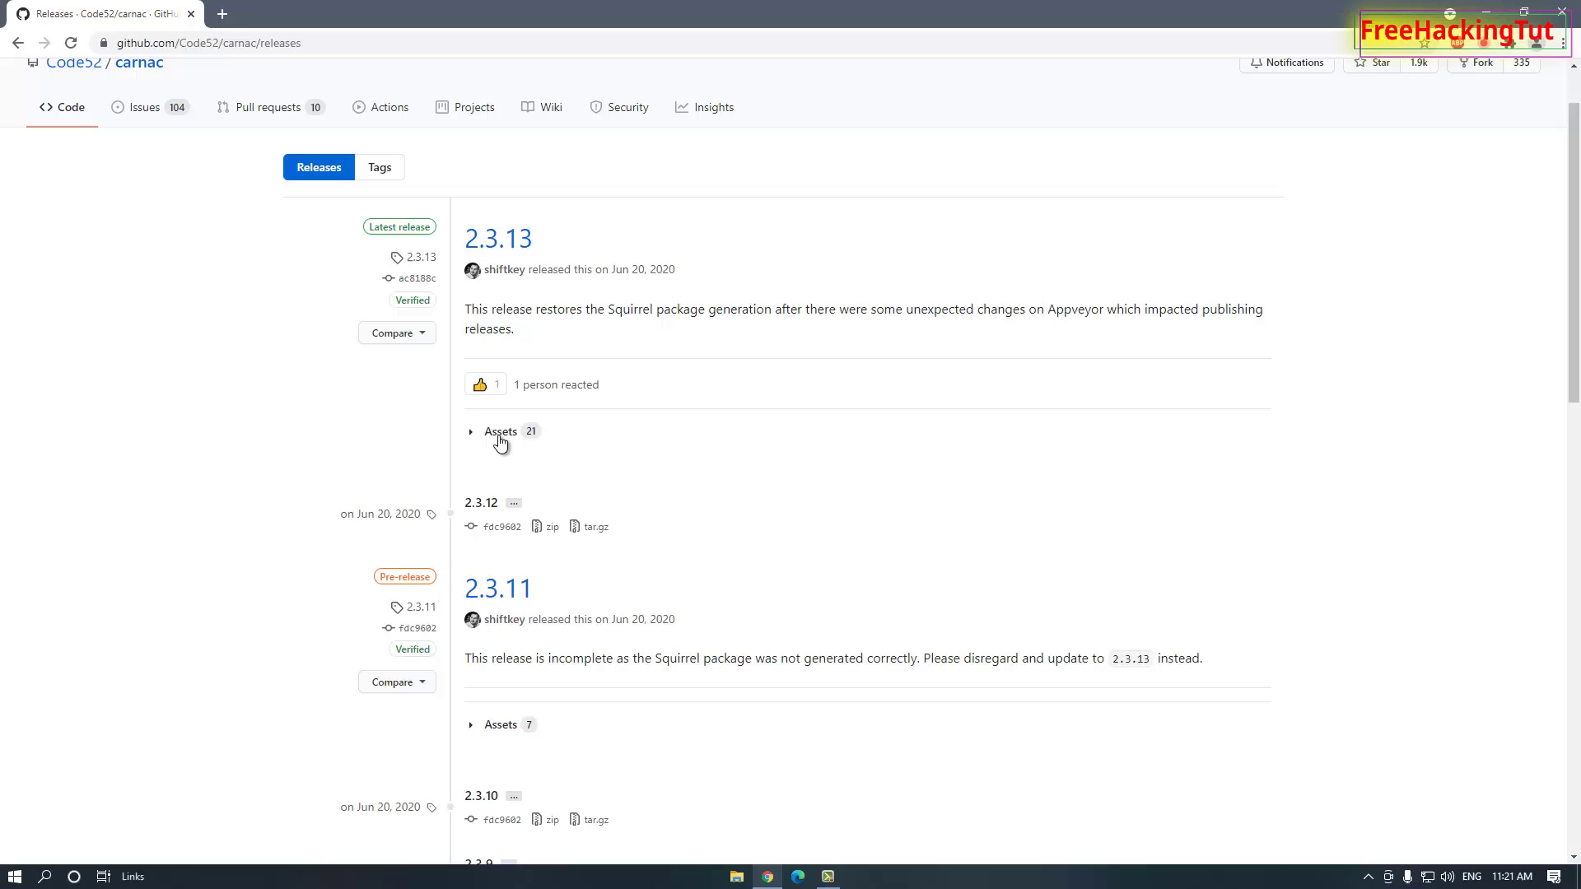
pyautogui.click(500, 437)
pyautogui.scroll(-1, 644, 469)
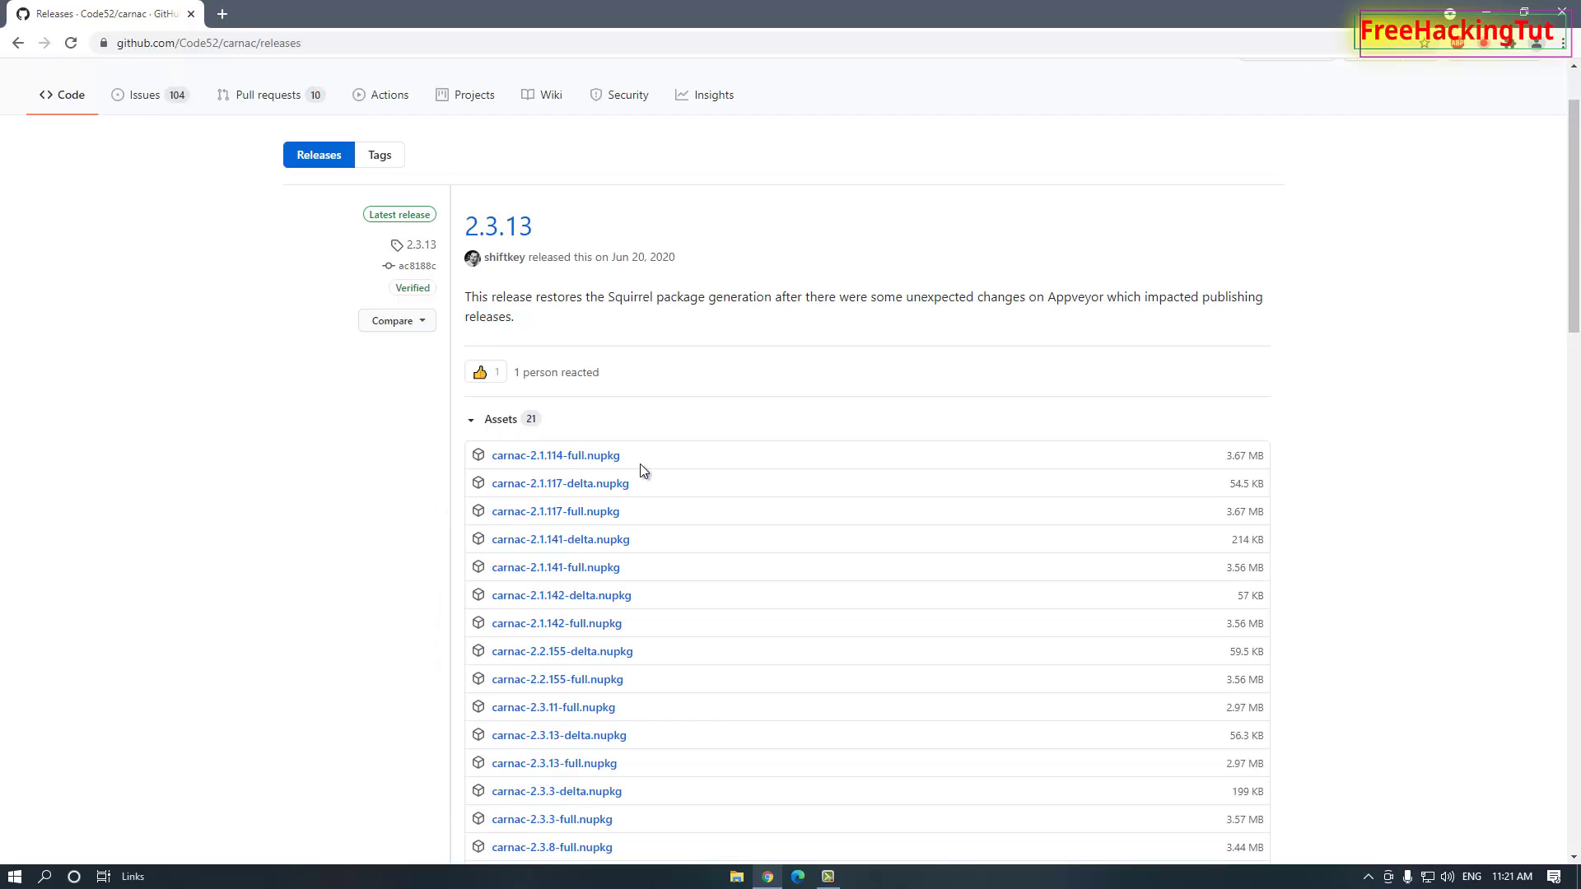
pyautogui.scroll(-5, 643, 470)
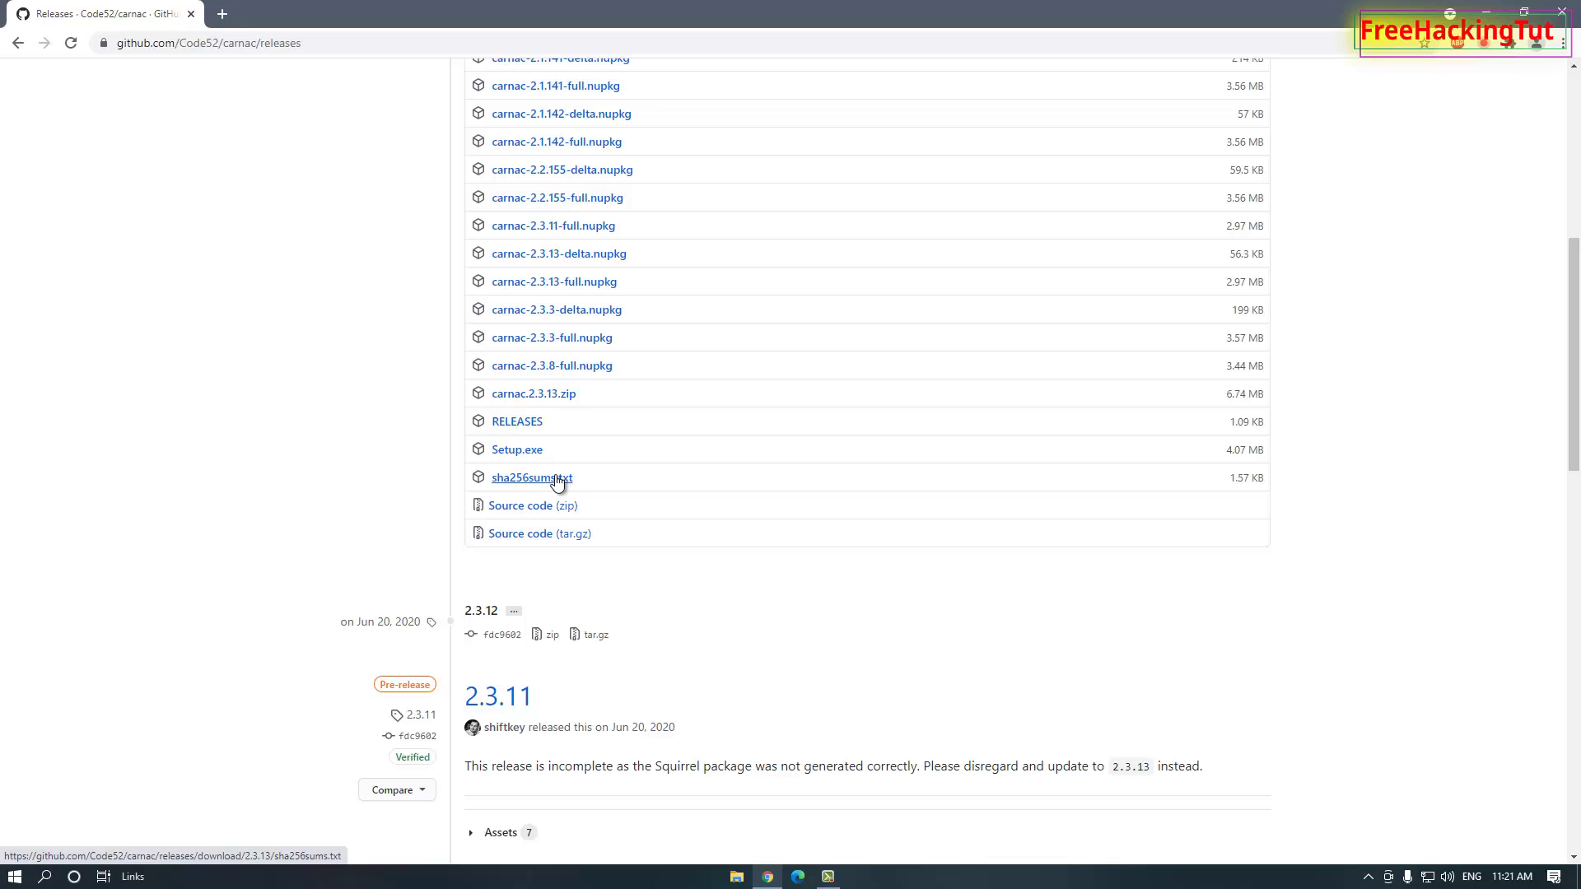
pyautogui.click(518, 451)
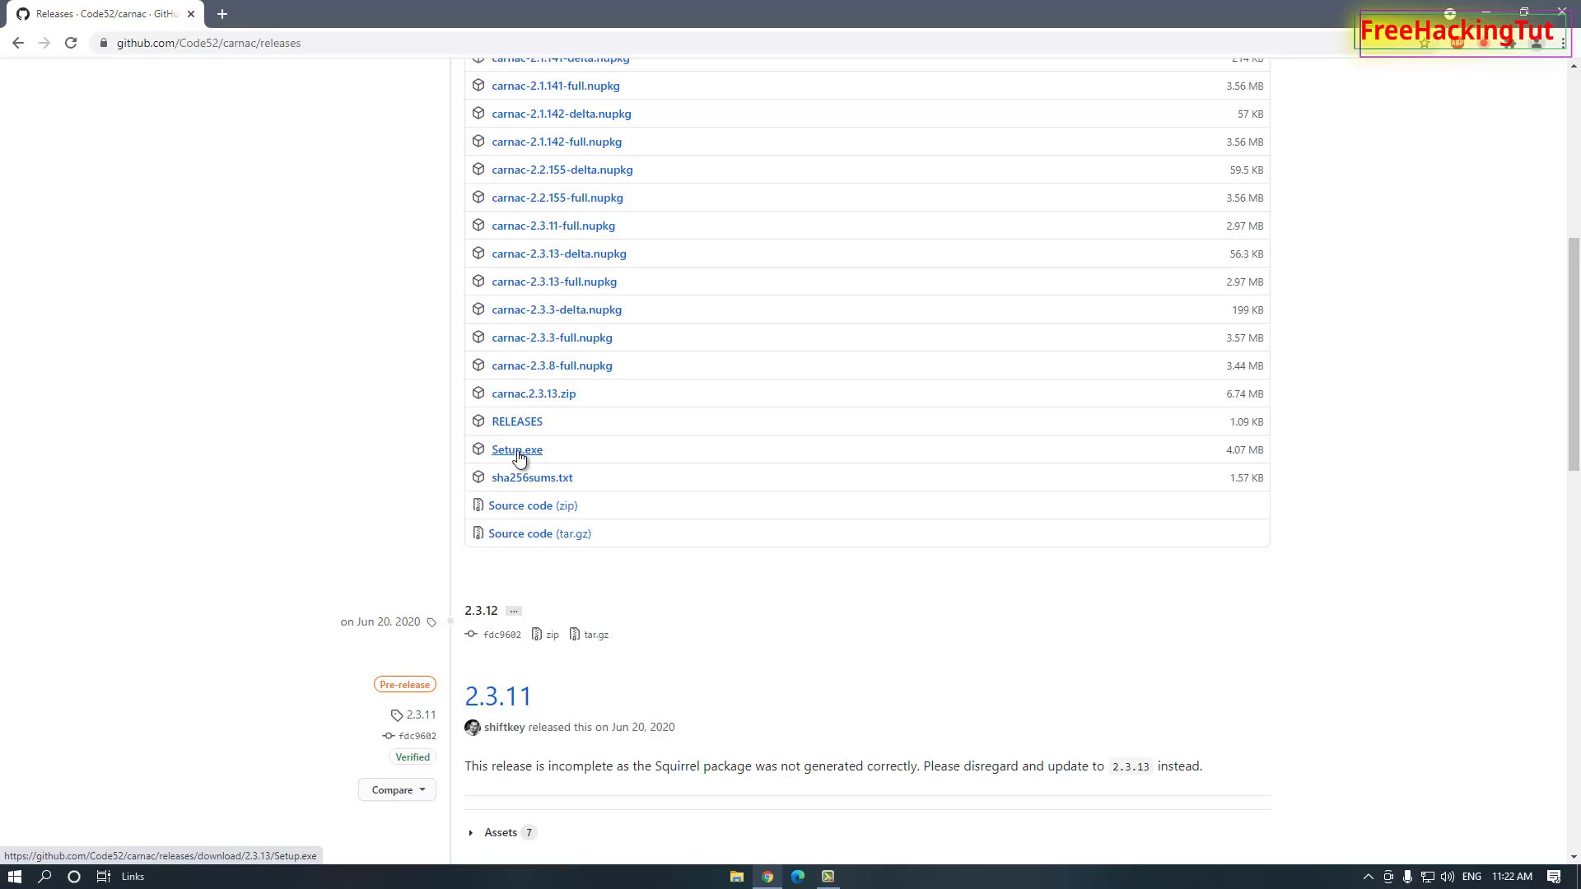
pyautogui.click(1564, 46)
# Step: Check Setup (1).exe on Chrome's Downloads page, then close Chrome
pyautogui.click(1424, 161)
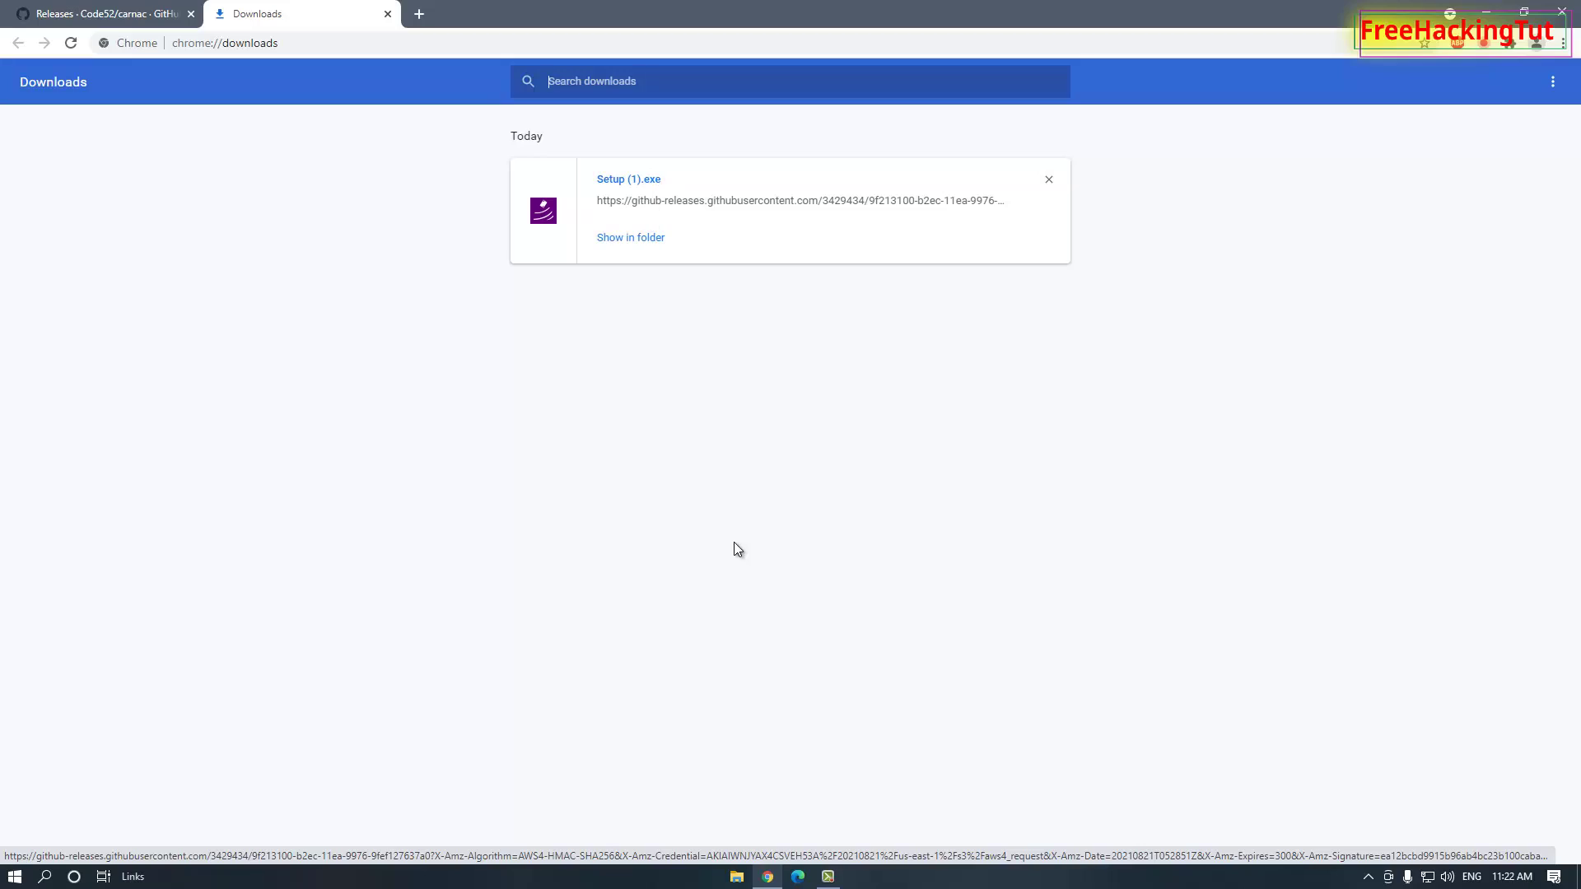
pyautogui.click(1561, 12)
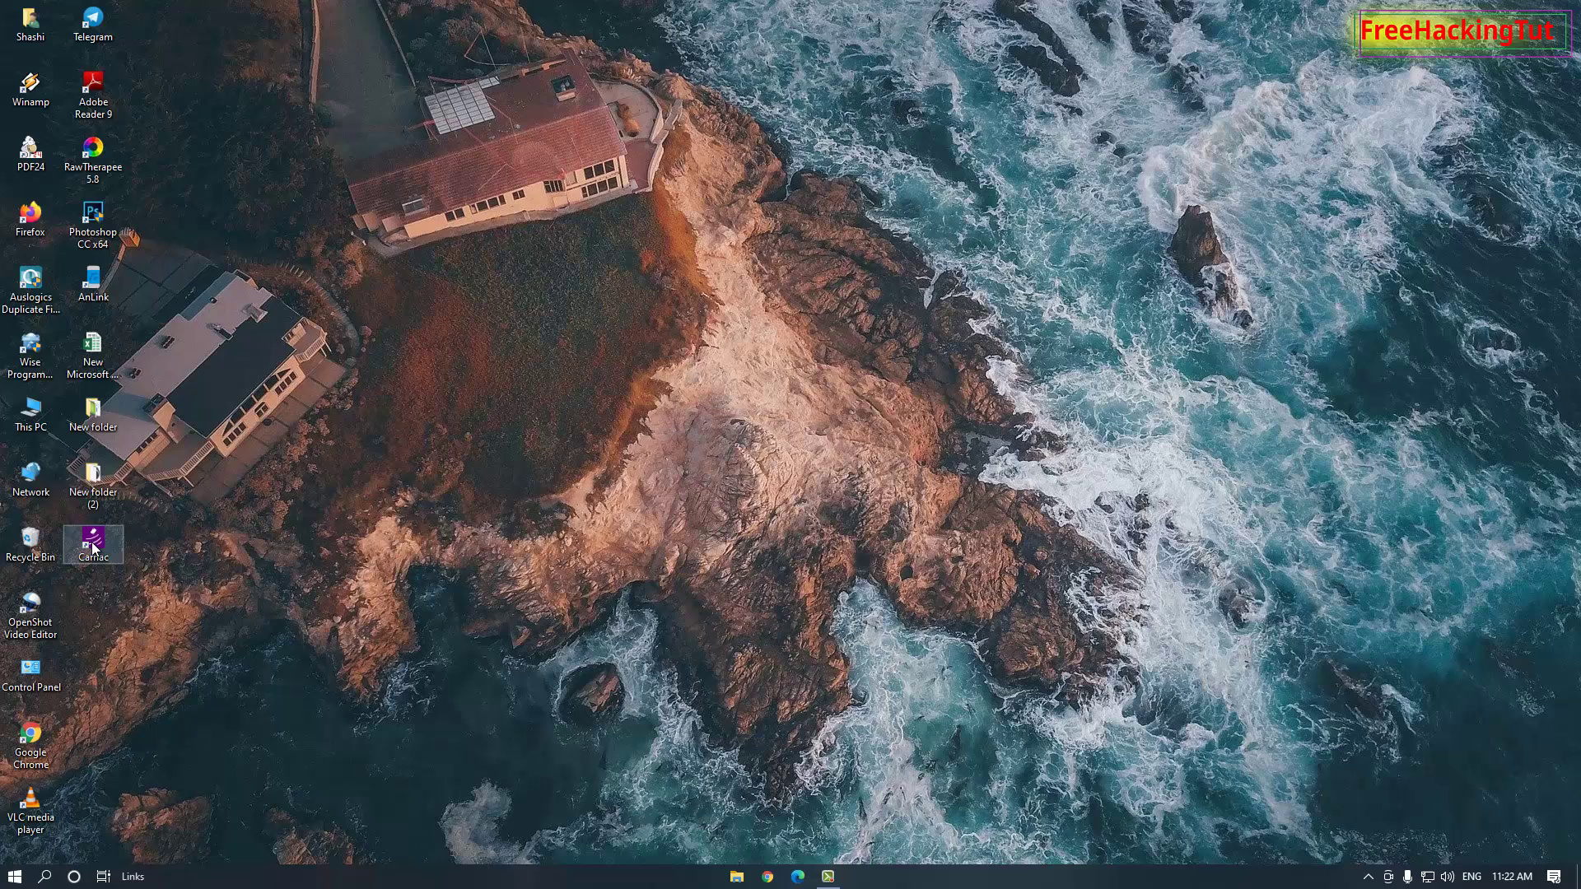
# Step: Start Carnac from its desktop shortcut
pyautogui.doubleClick(93, 543)
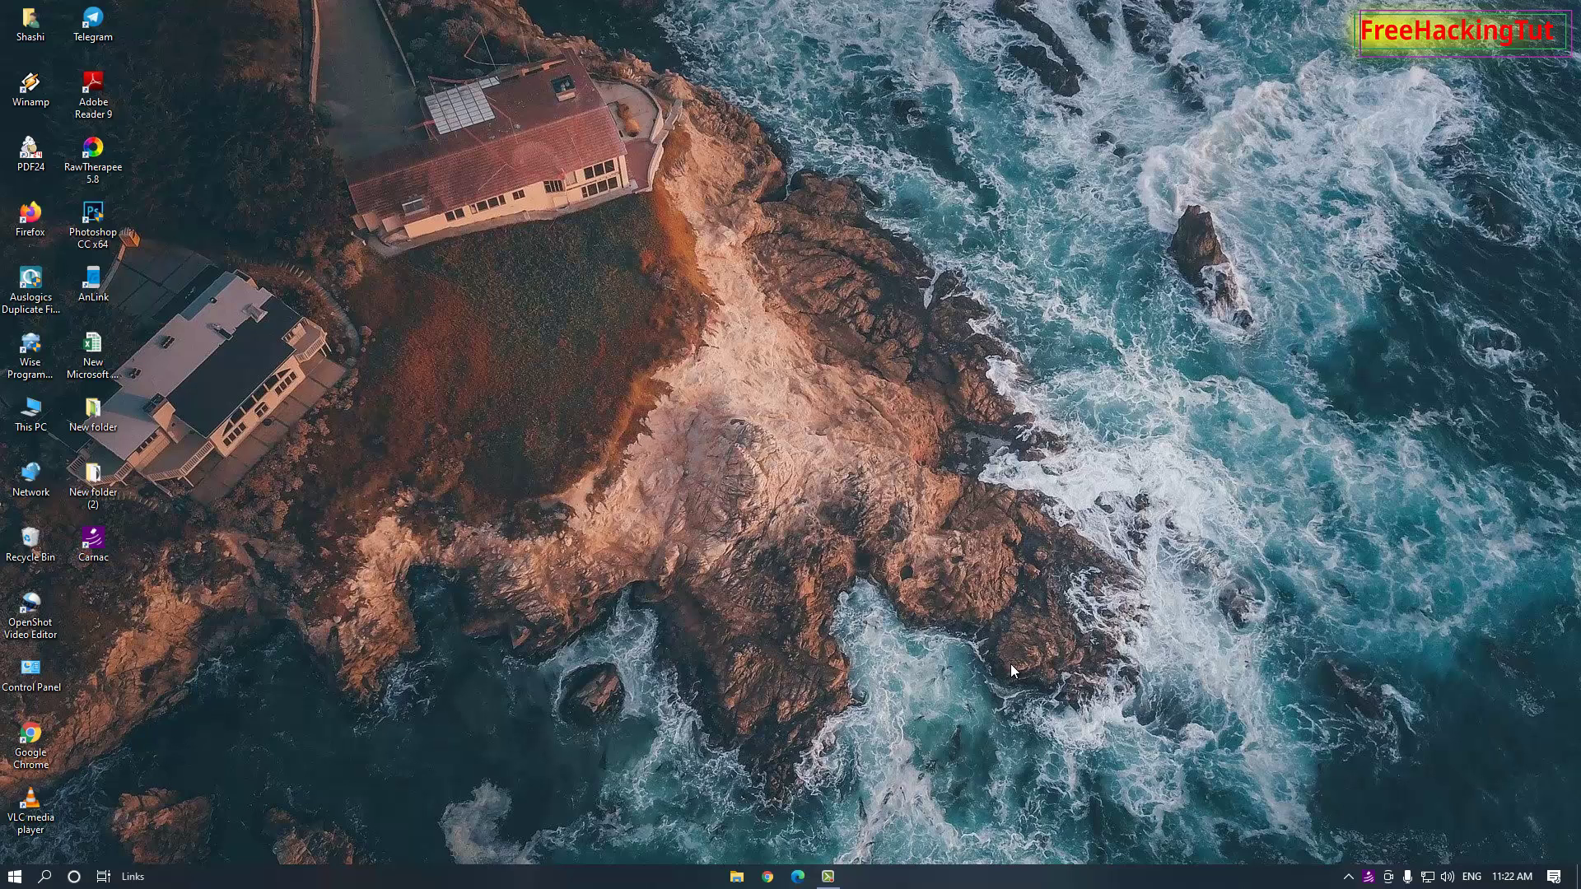
# Step: Press Ctrl+C twice and type 'asasfffdgdfeqww' to show them in Carnac's overlay
pyautogui.hotkey('ctrl', 'c')
pyautogui.hotkey('ctrl', 'c')
pyautogui.hotkey('ctrl', 'c')
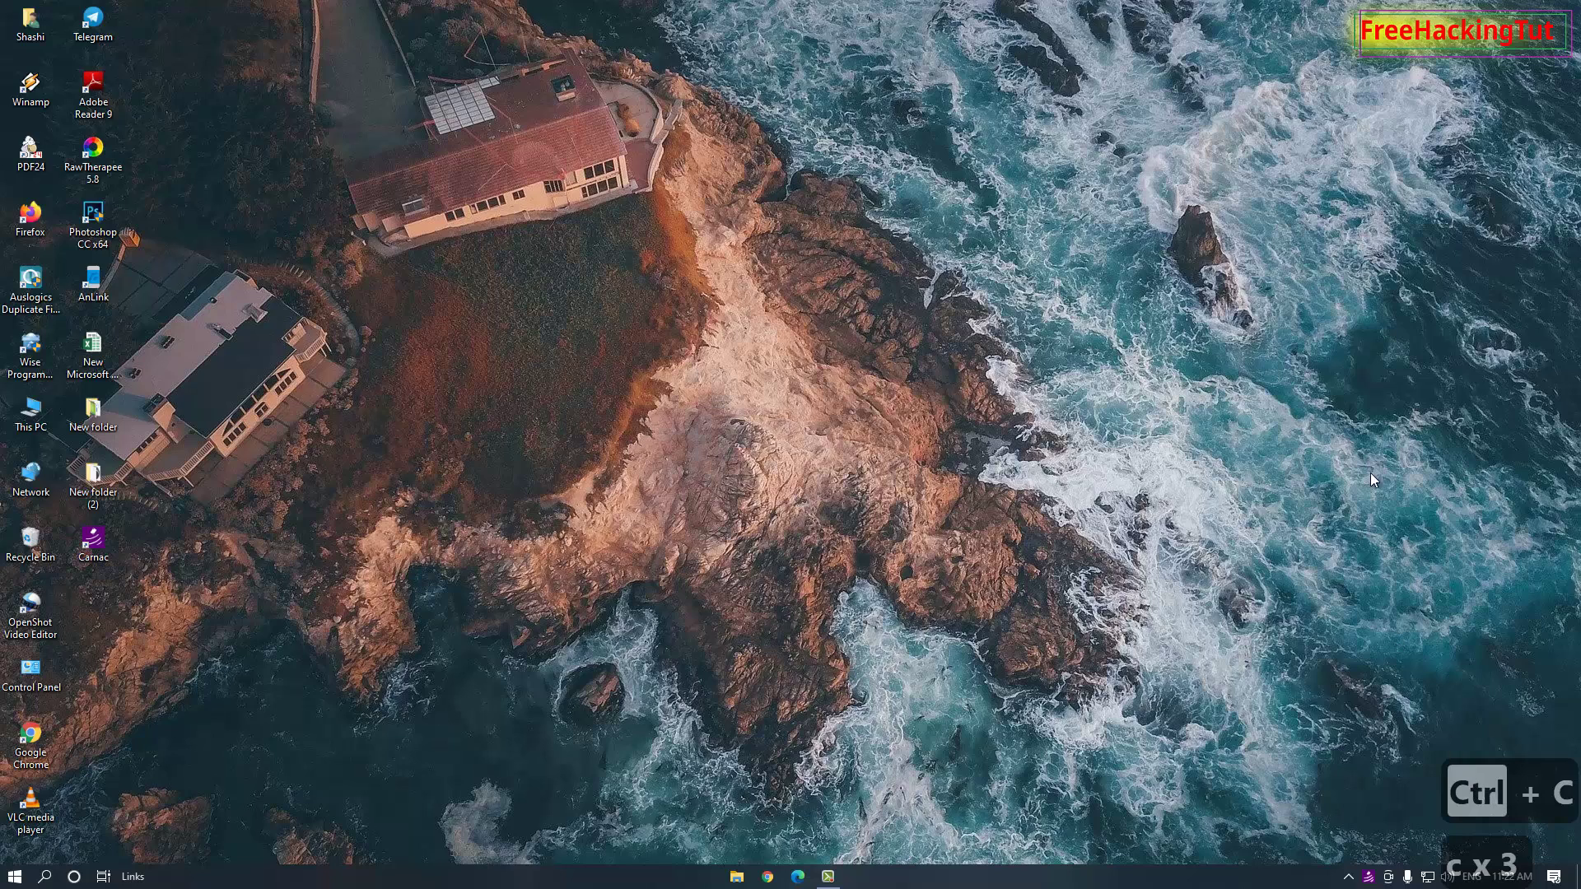
pyautogui.hotkey('ctrl', 'c')
pyautogui.hotkey('ctrl', 'c')
pyautogui.hotkey('ctrl', 'c')
pyautogui.hotkey('ctrl', 'c')
pyautogui.hotkey('ctrl', 'c')
pyautogui.hotkey('ctrl', 'c')
pyautogui.write('asa')
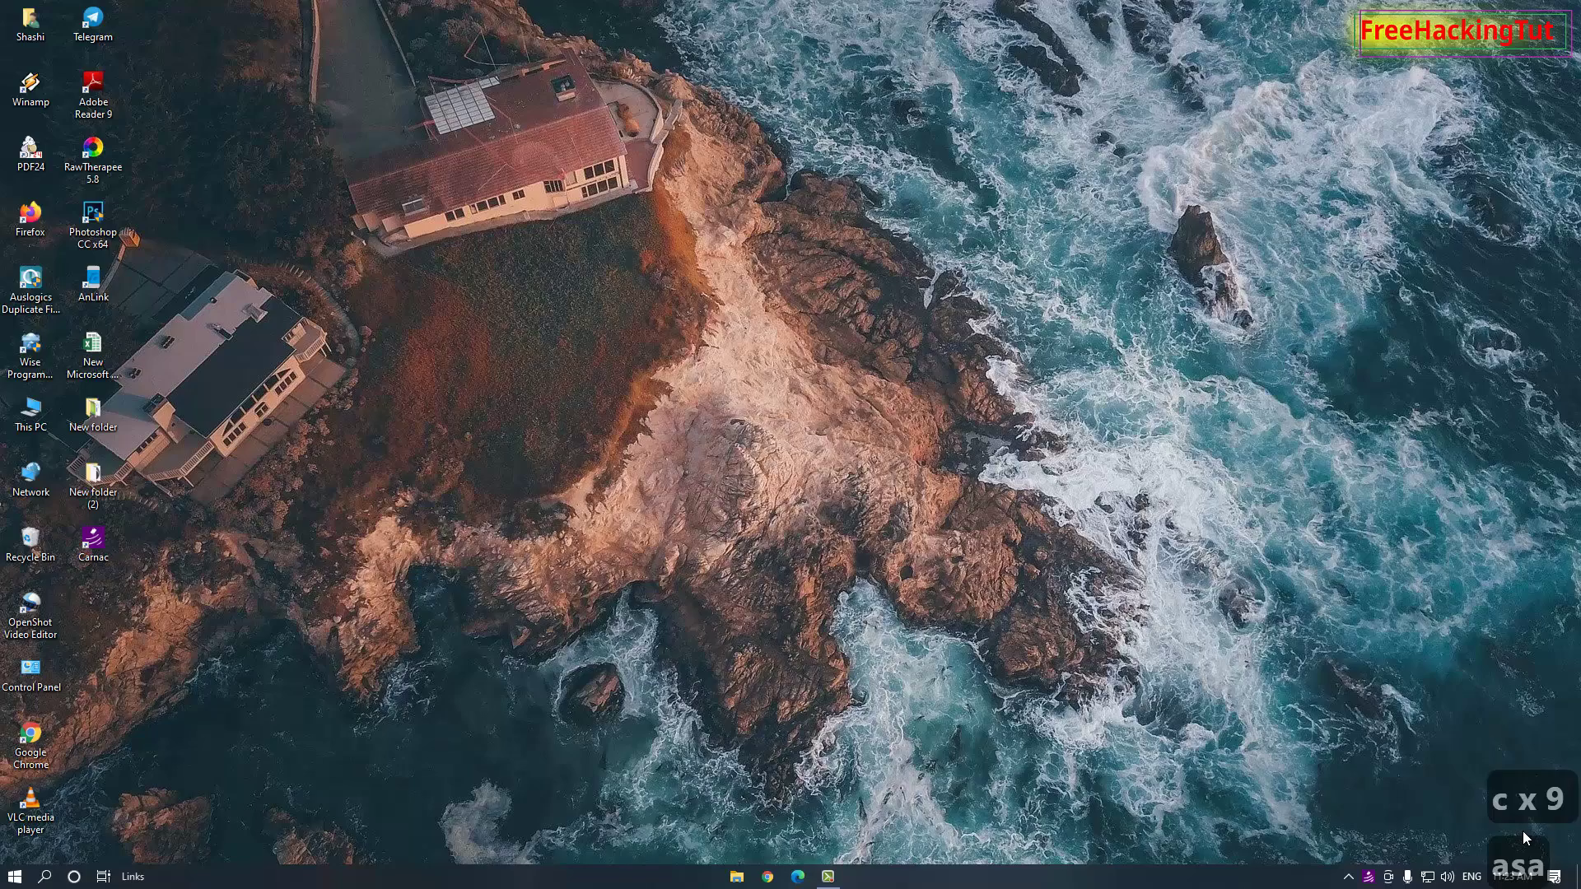
pyautogui.write('sfffd')
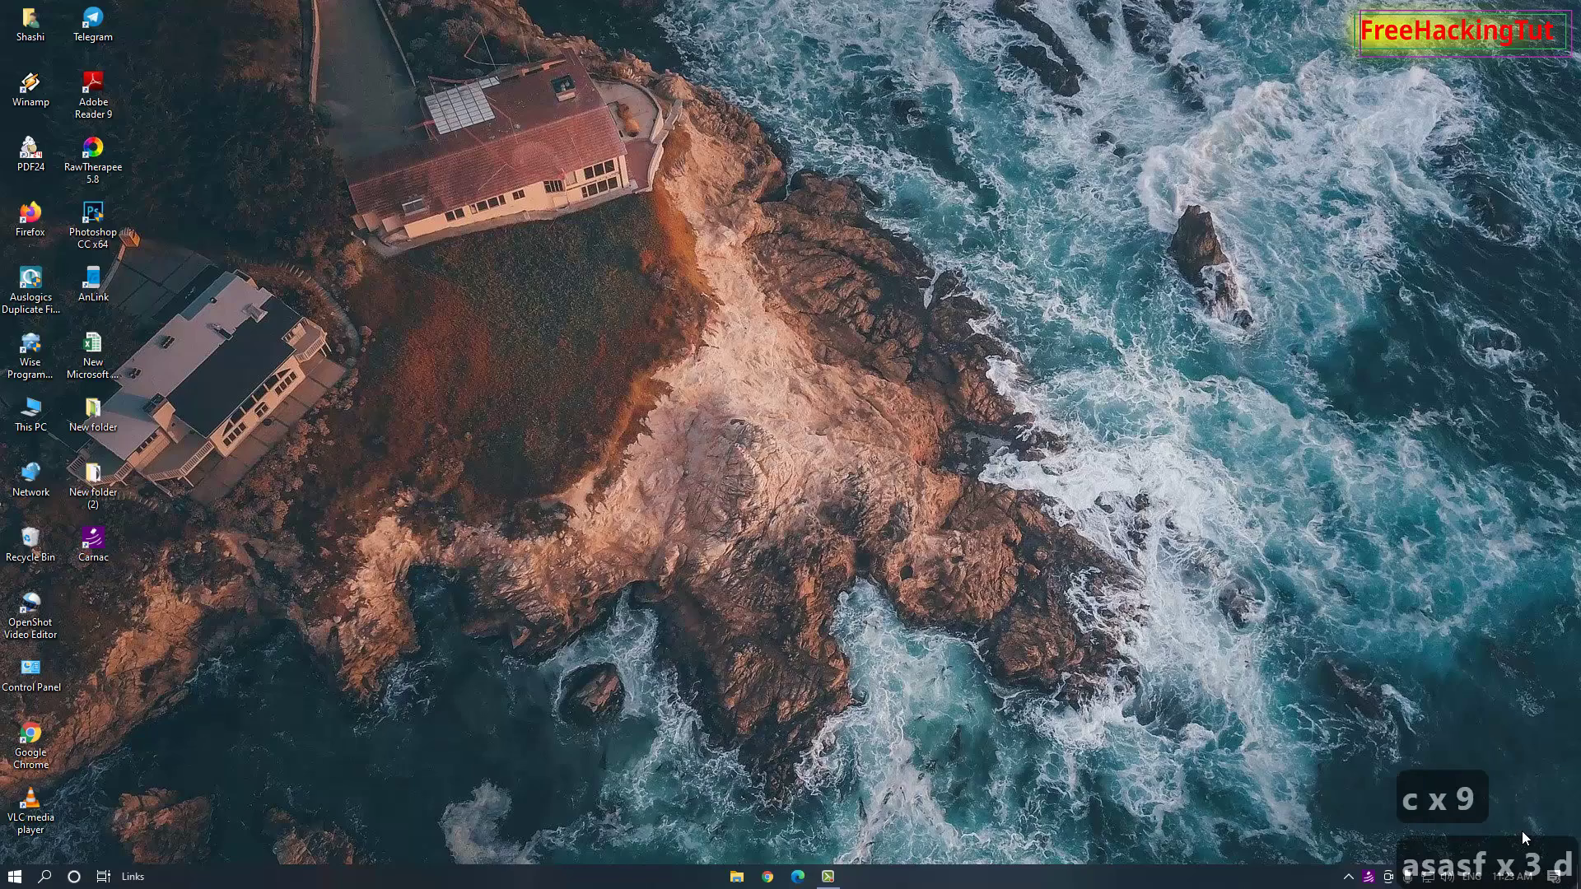
pyautogui.write('gdfe')
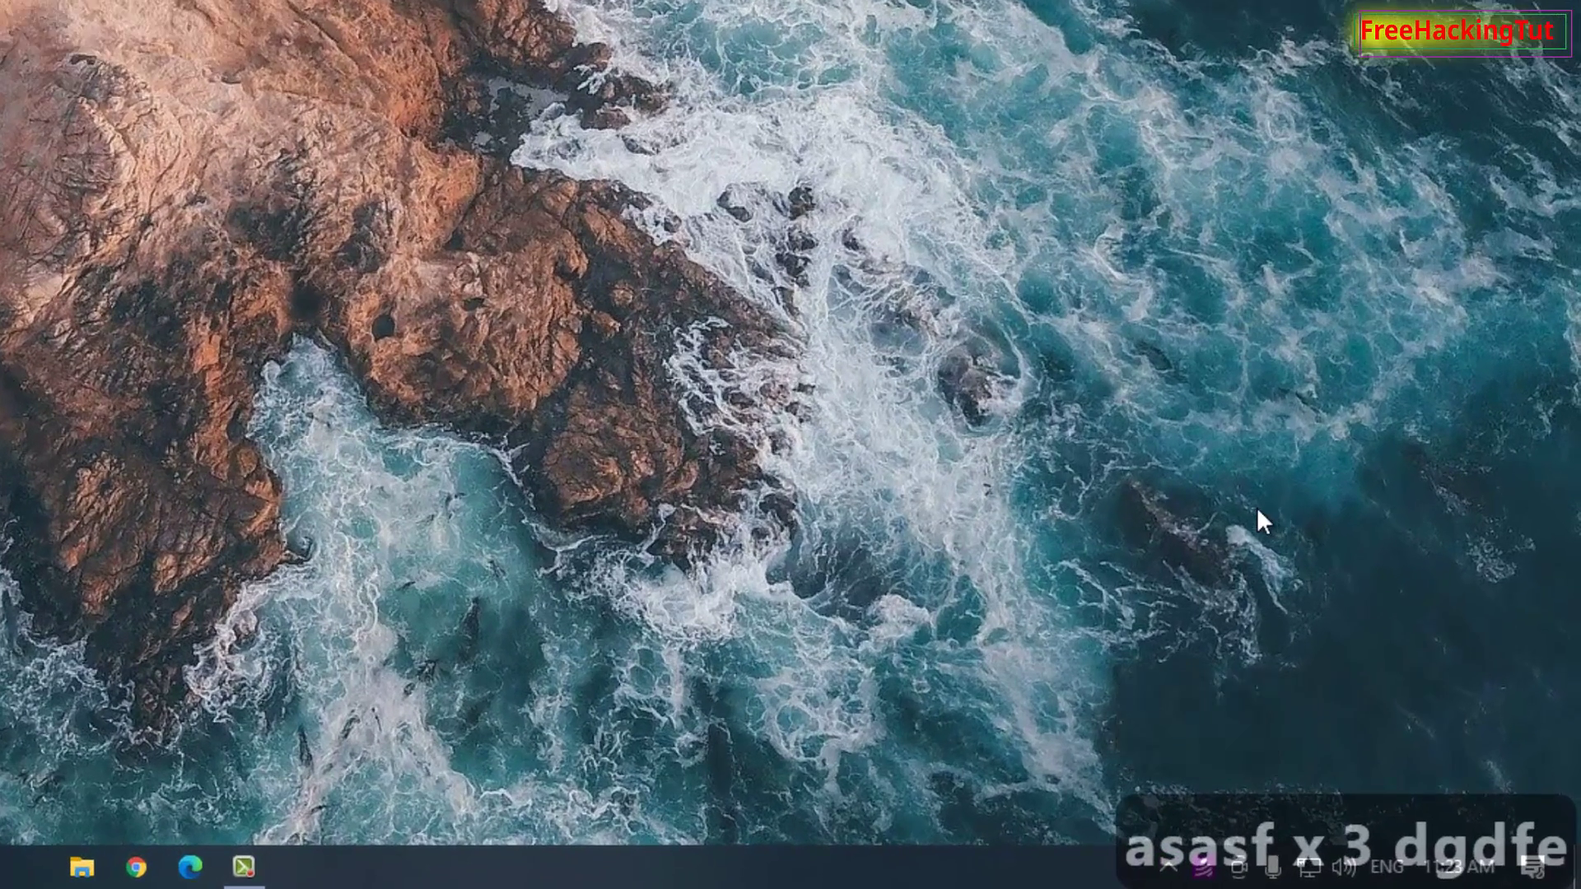
pyautogui.write('qww')
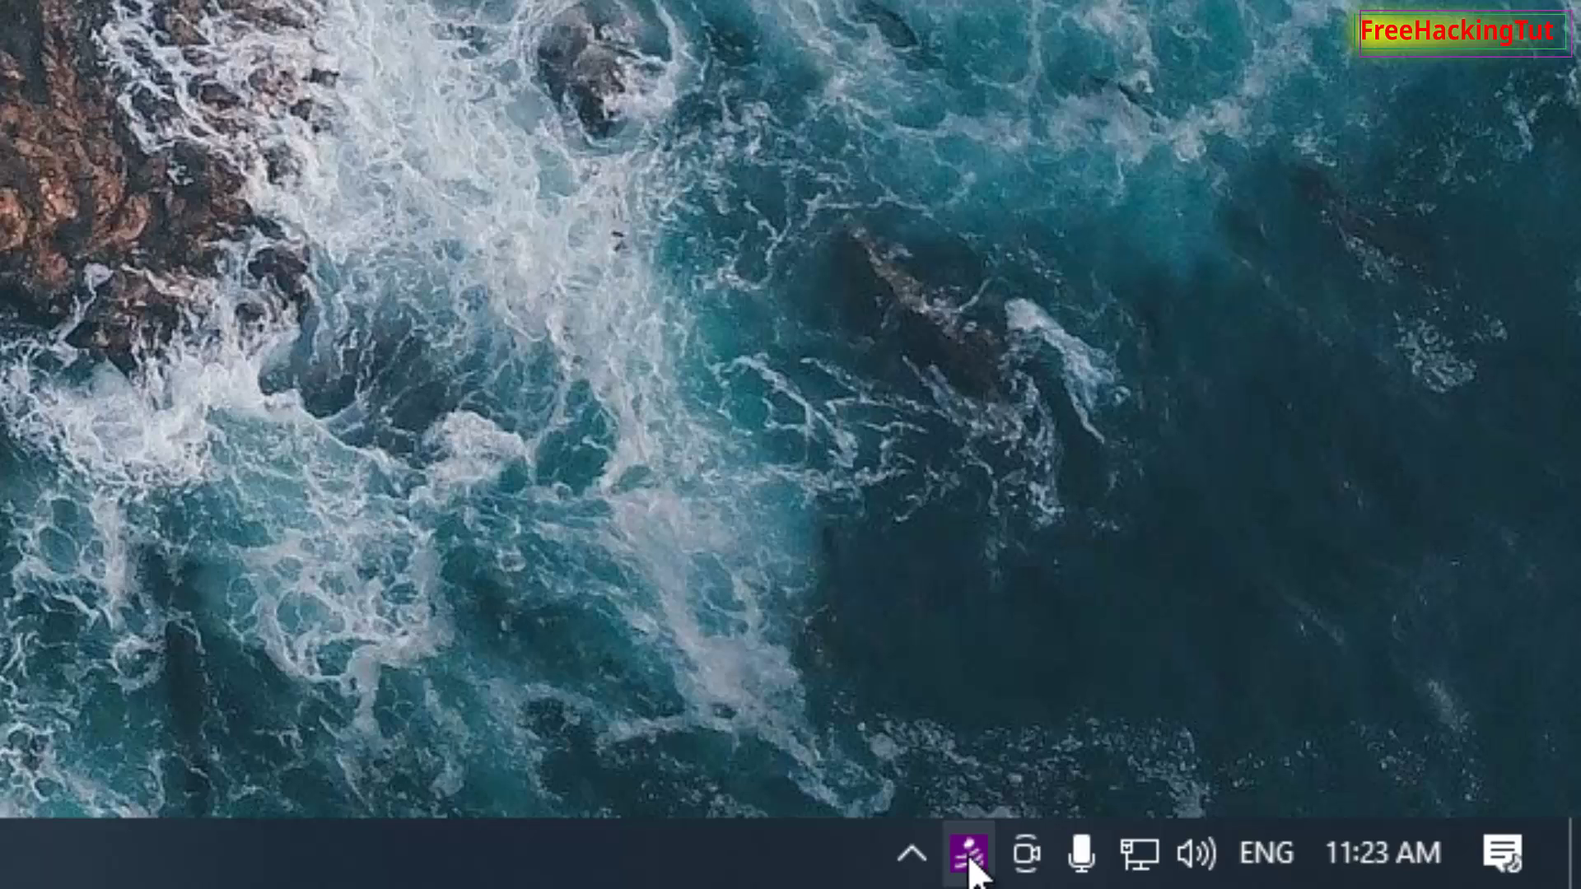
# Step: Open Carnac's settings from the system tray
pyautogui.click(911, 848)
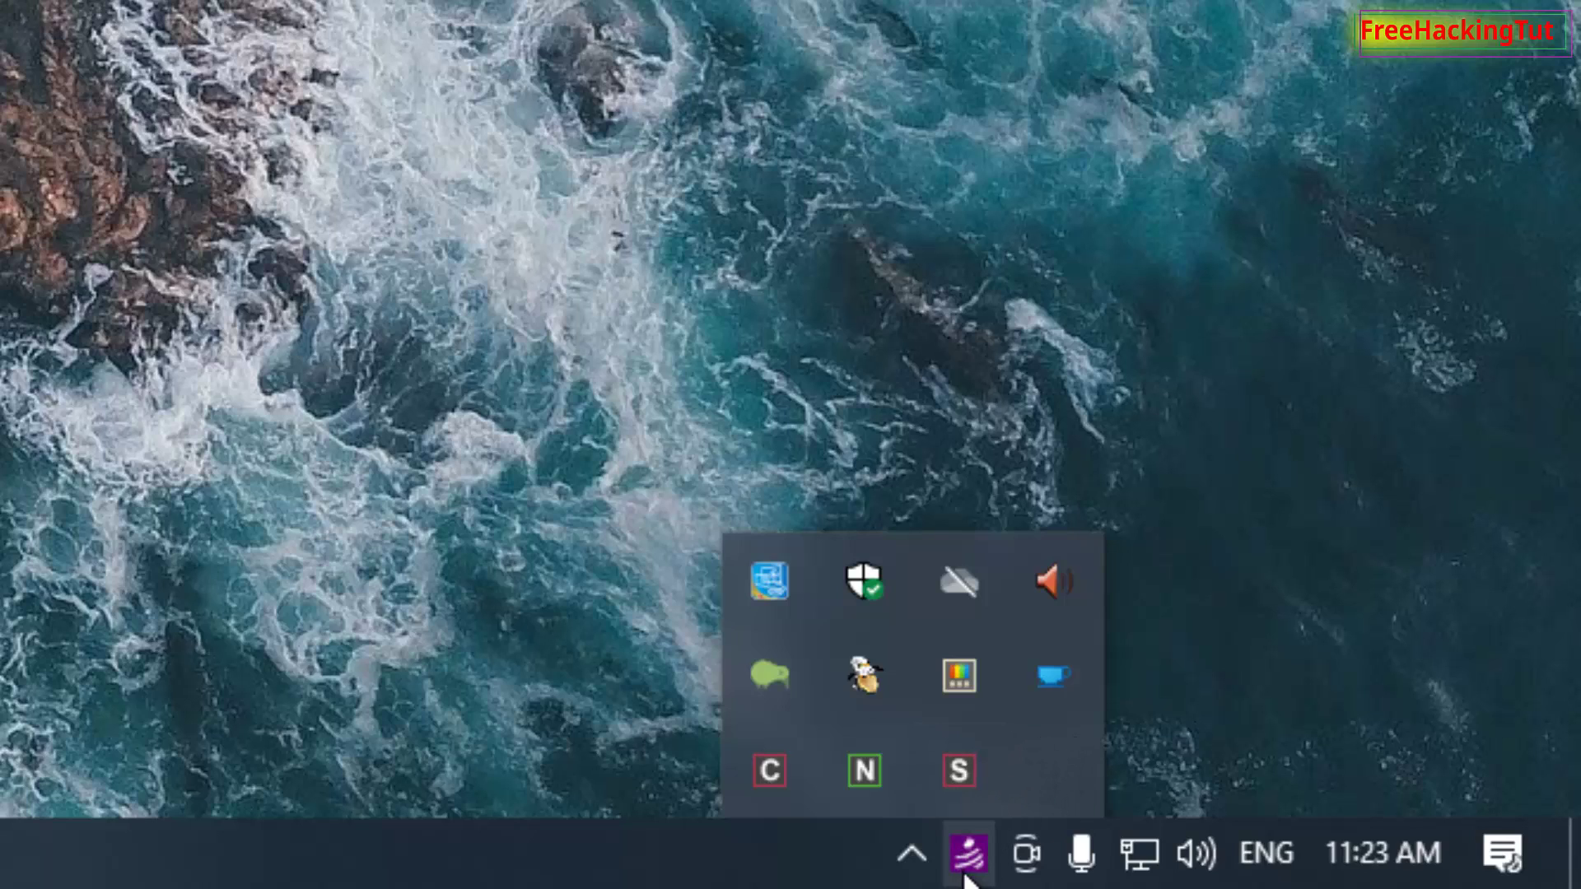
pyautogui.click(916, 863)
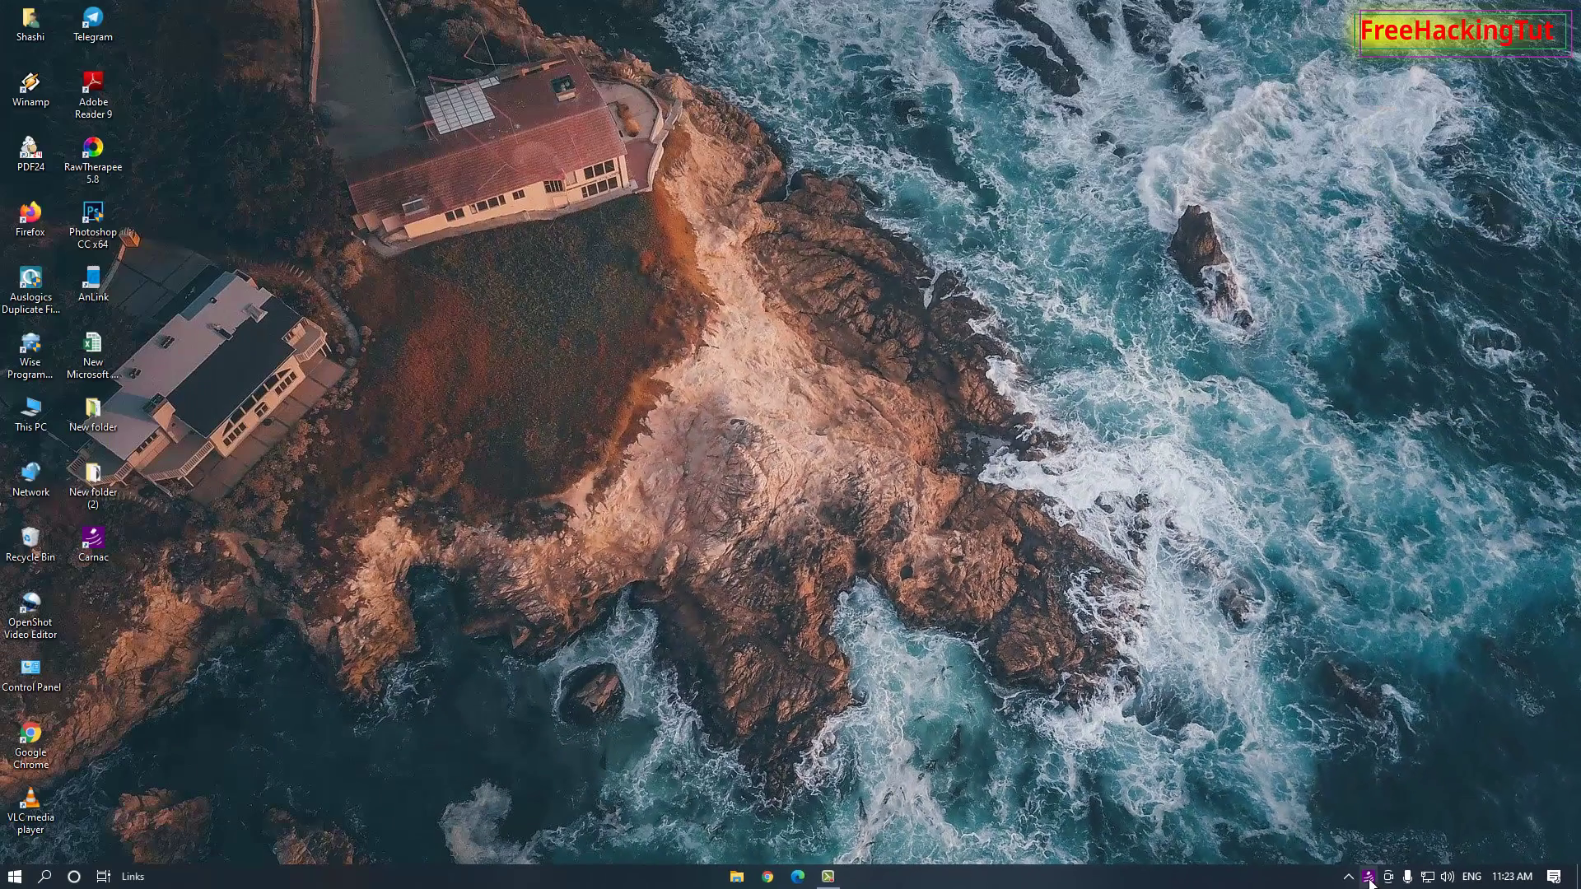
pyautogui.click(1368, 878)
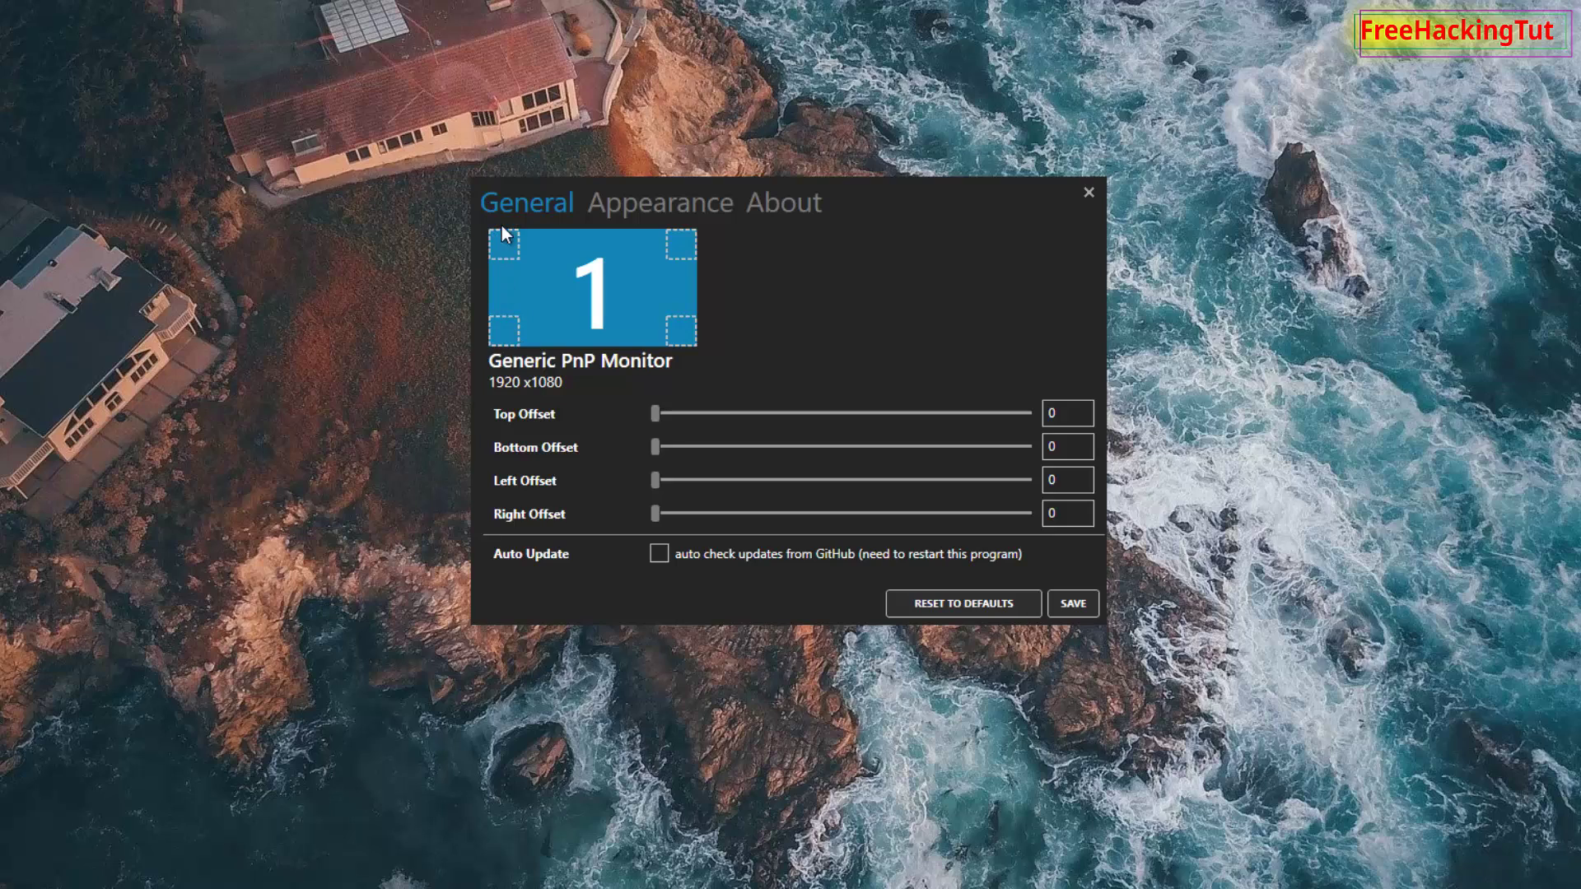
# Step: Anchor popups bottom-left and set offsets to right 940 and bottom 140
pyautogui.click(504, 331)
pyautogui.moveTo(681, 417); pyautogui.dragTo(637, 394)
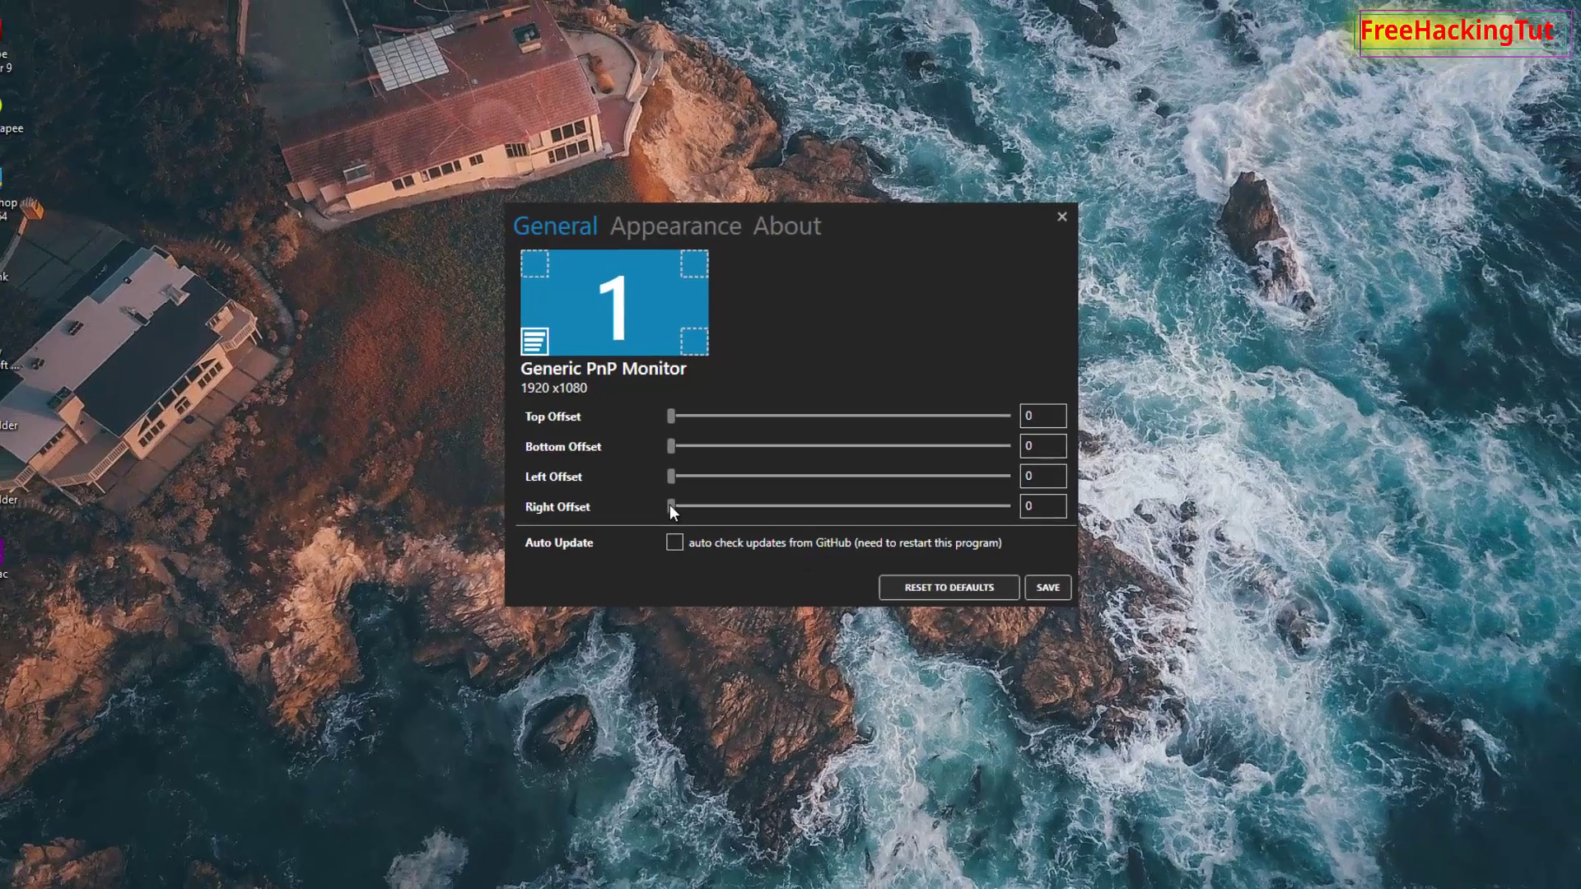
pyautogui.moveTo(669, 504); pyautogui.dragTo(831, 536)
pyautogui.press('a')
pyautogui.press('a')
pyautogui.press('a')
pyautogui.press('a')
pyautogui.press('a')
pyautogui.press('a')
pyautogui.press('a')
pyautogui.press('a')
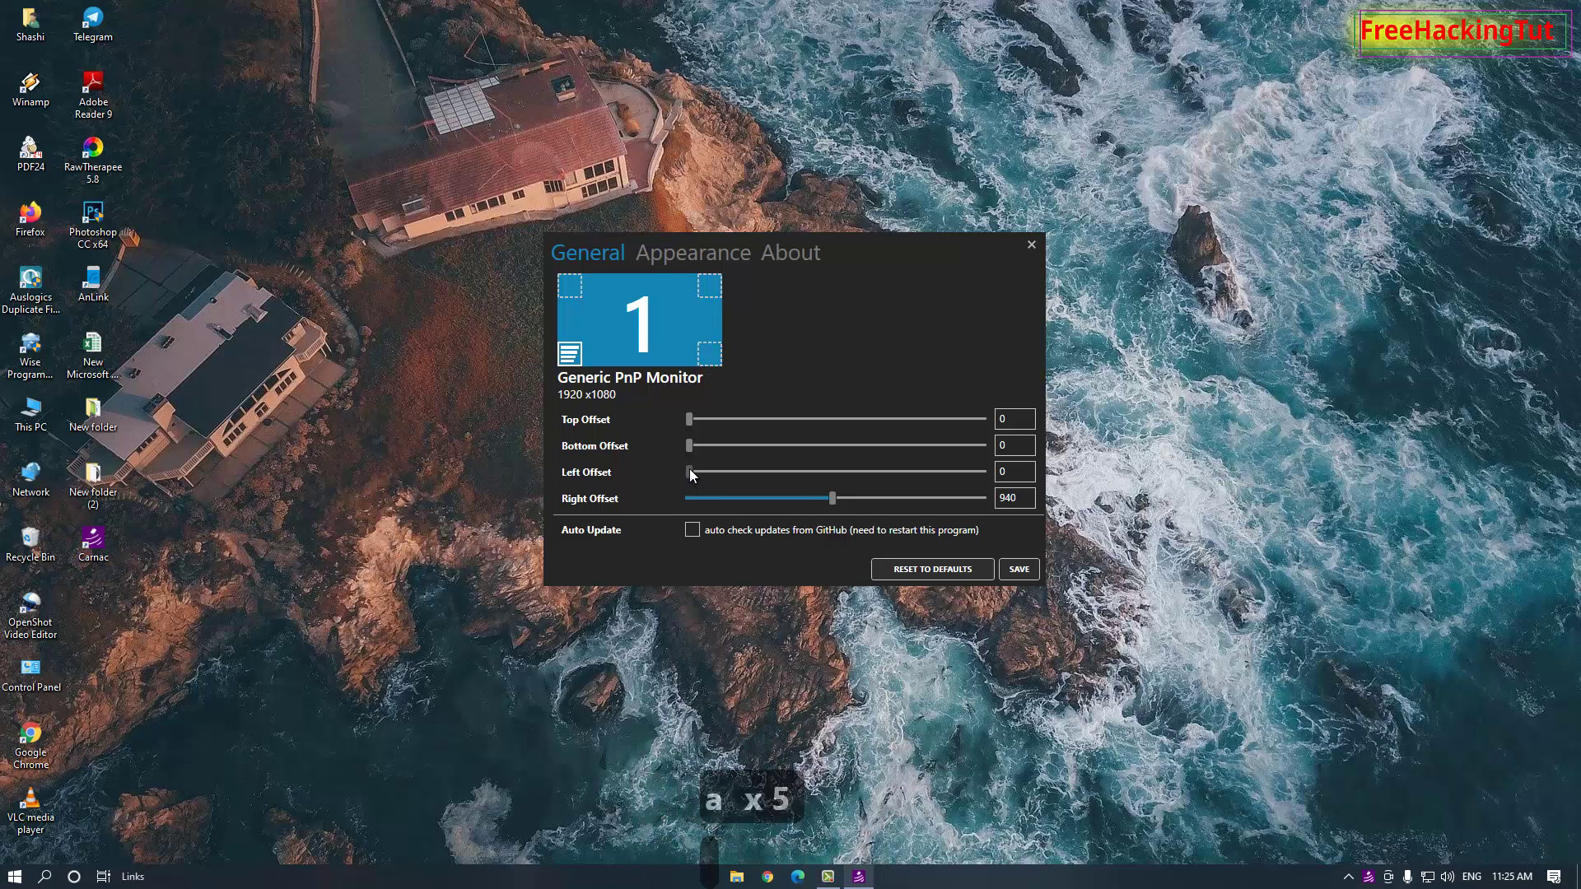
pyautogui.moveTo(690, 471); pyautogui.dragTo(728, 451)
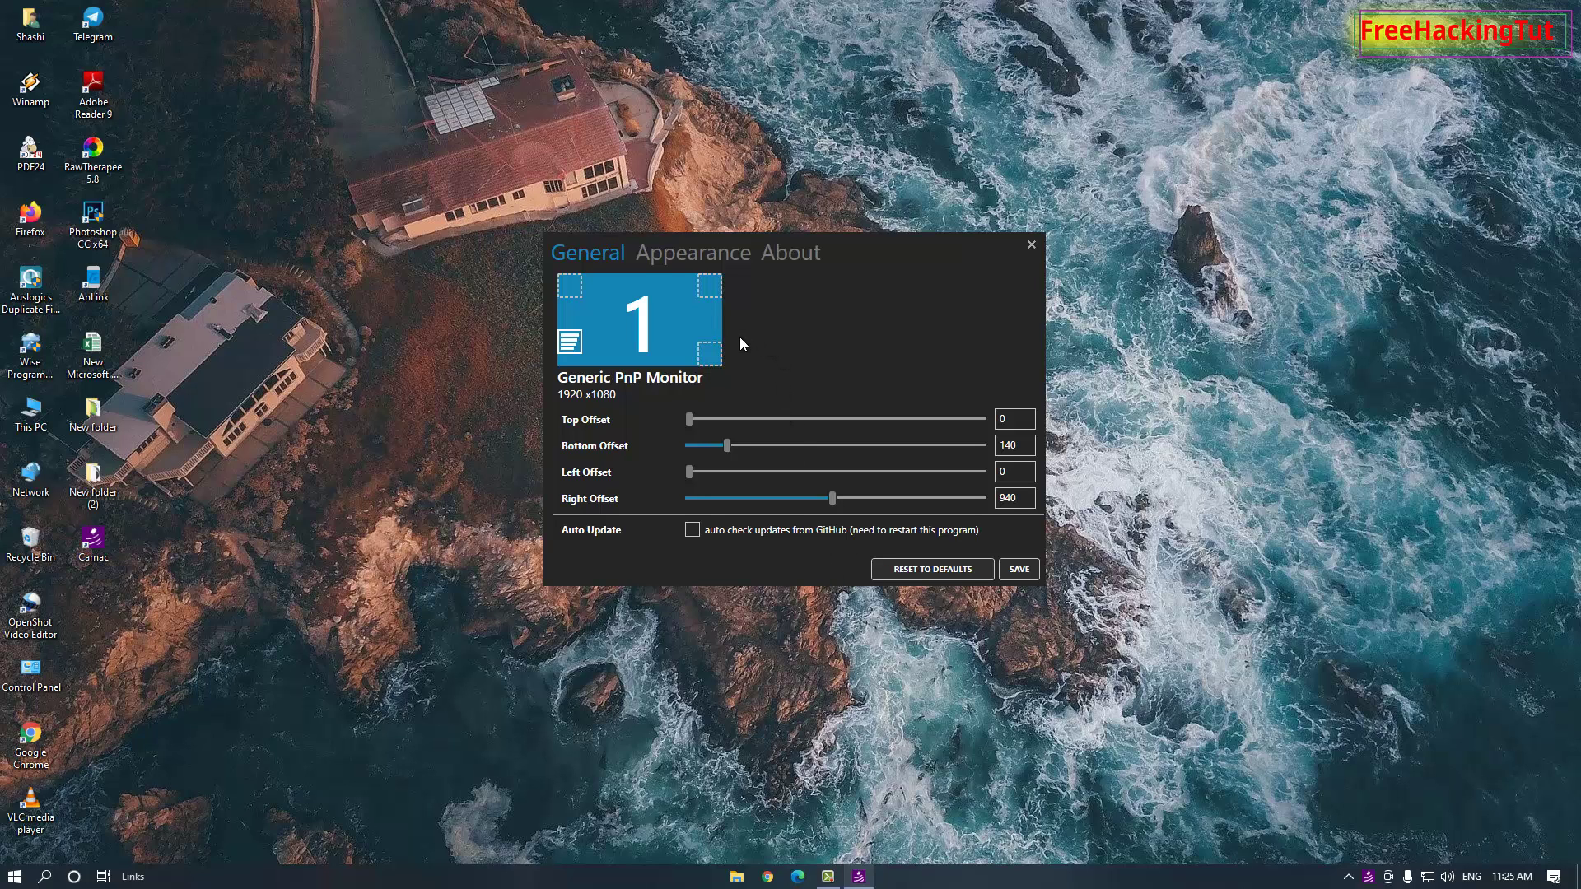
# Step: Raise Popup Opacity on the Appearance tab from 0.5 to 1
pyautogui.click(684, 255)
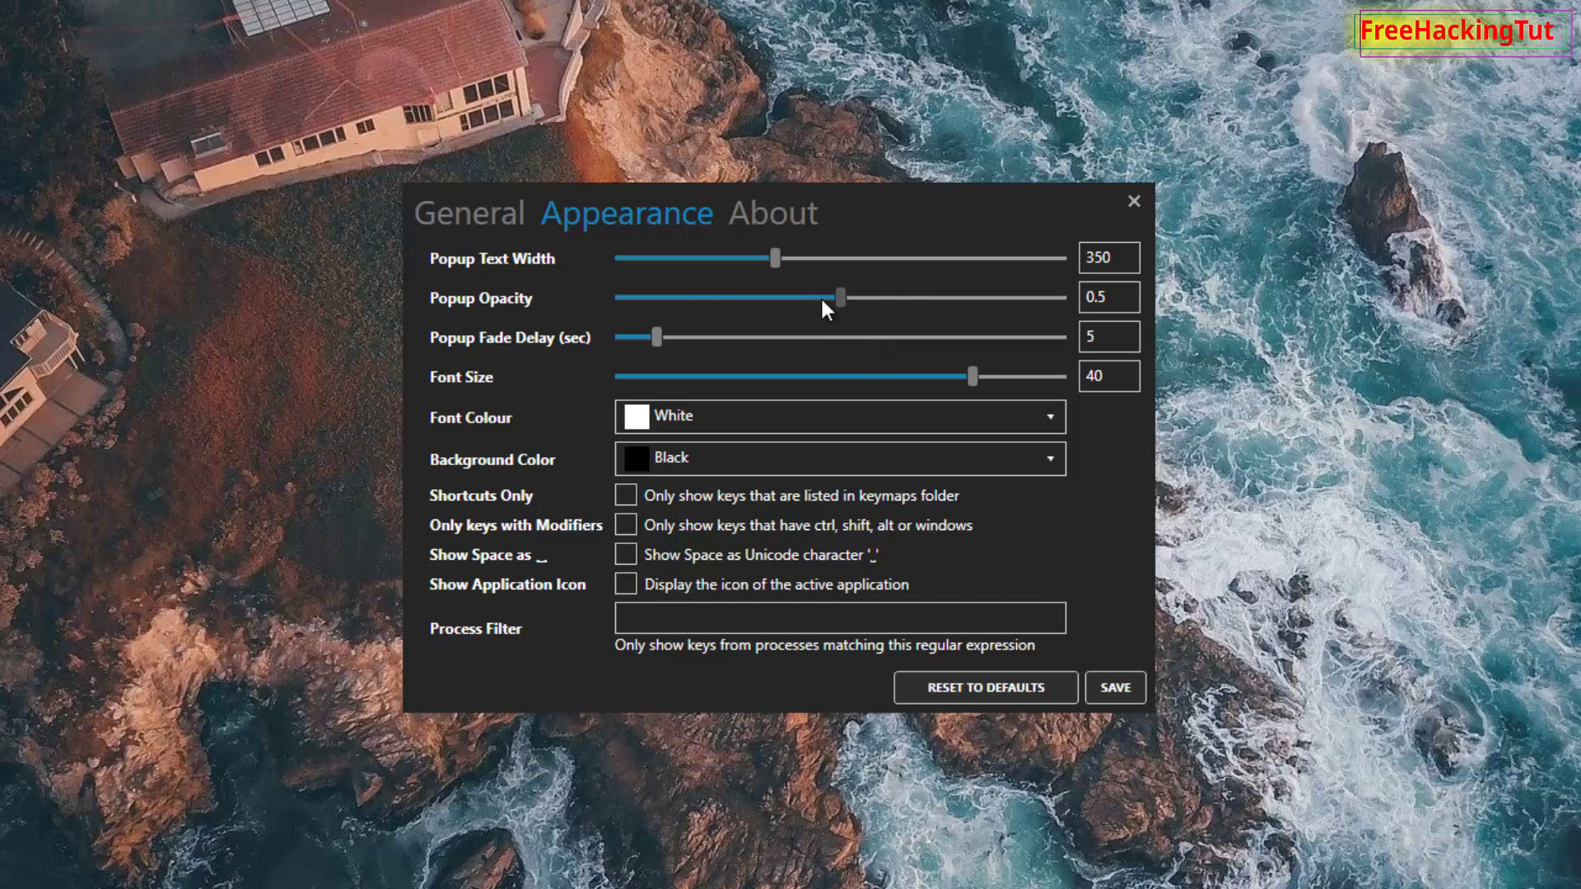
pyautogui.moveTo(841, 298); pyautogui.dragTo(1055, 311)
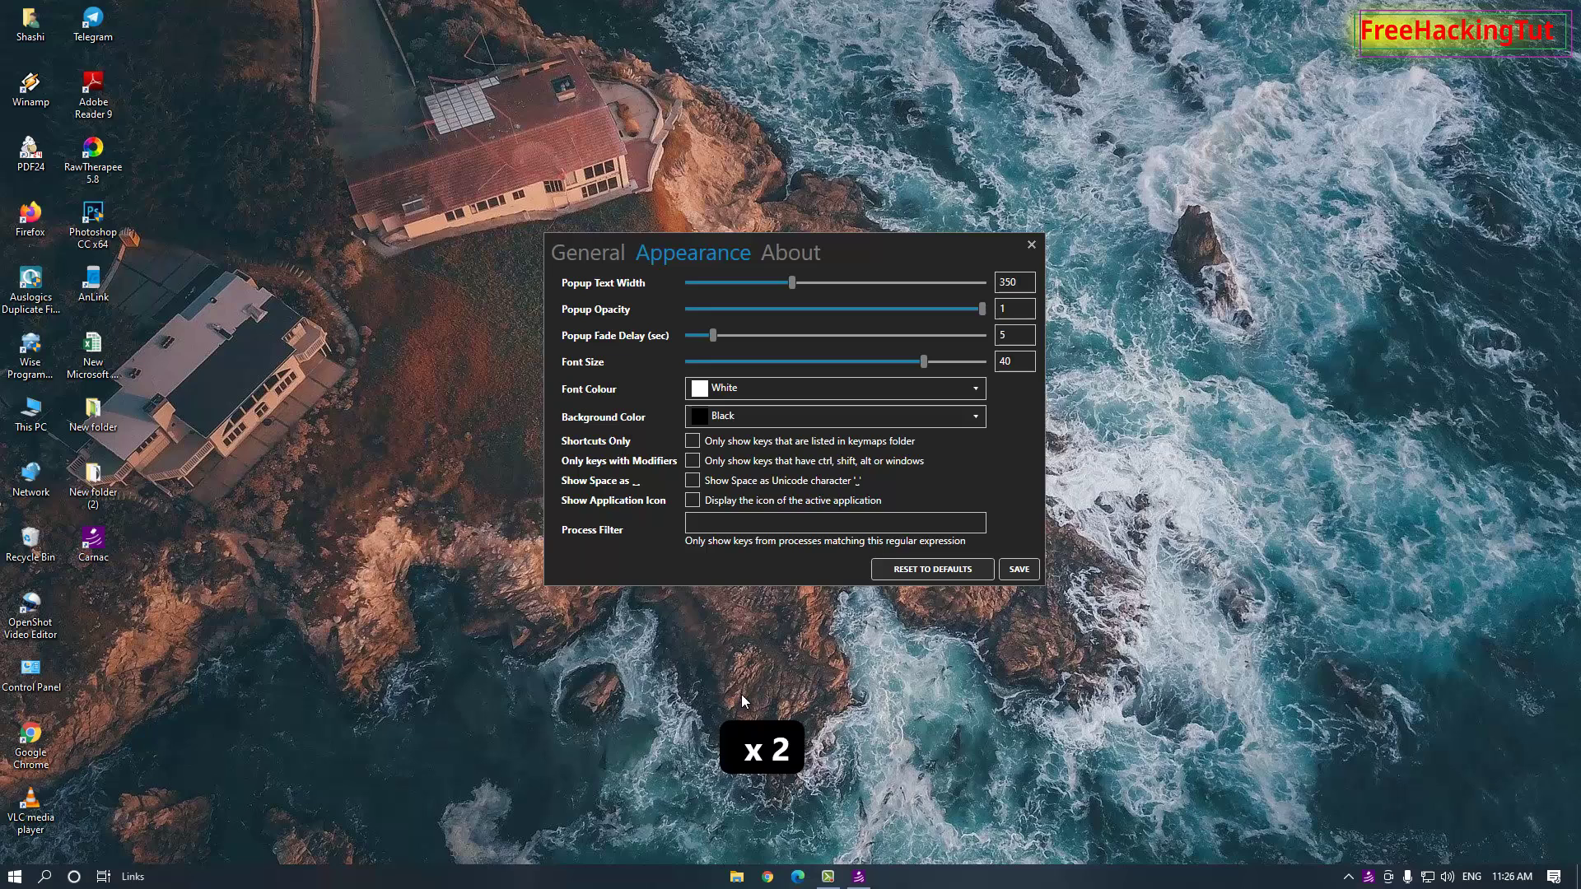
# Step: Enable 'Show Space as Unicode character', keep the app icon off, then save and close
pyautogui.click(741, 694)
pyautogui.click(747, 678)
pyautogui.click(715, 661)
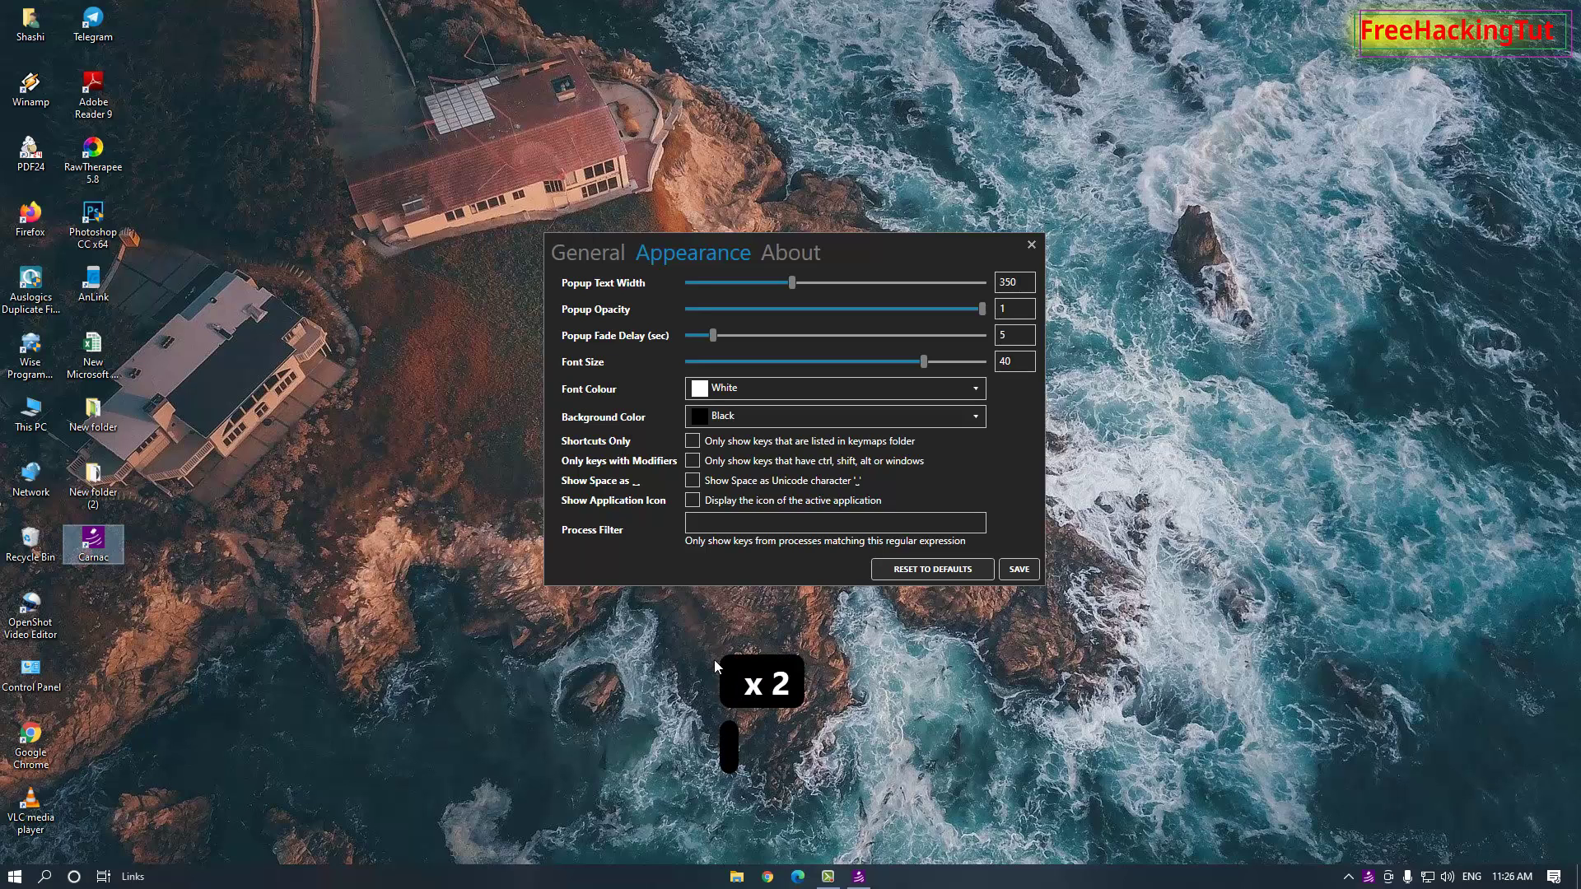
pyautogui.click(692, 481)
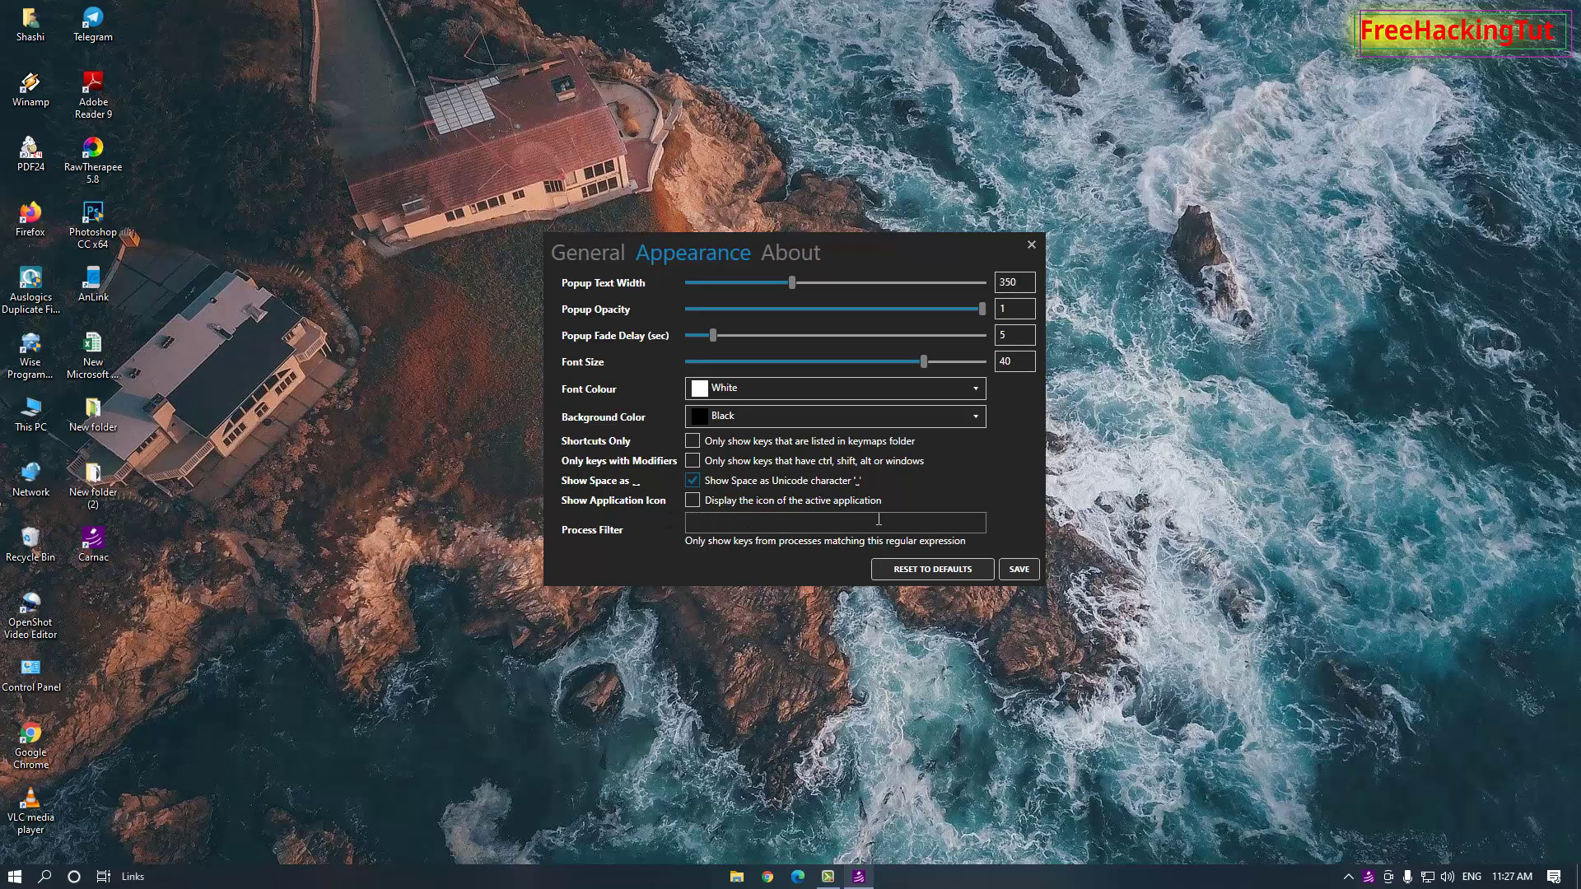
pyautogui.click(692, 501)
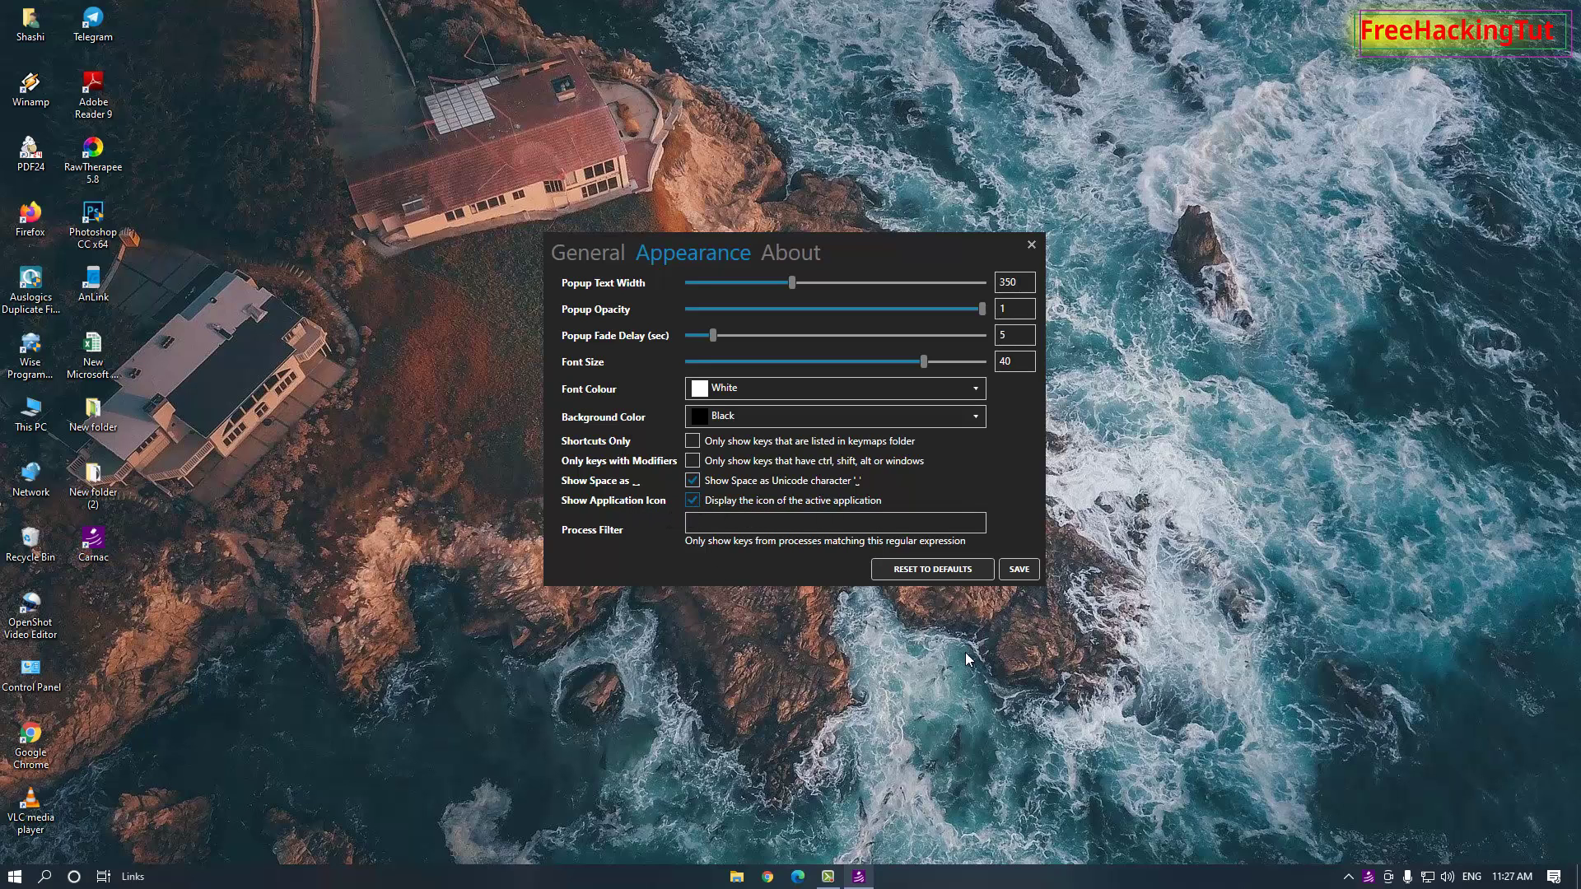
pyautogui.press('space')
pyautogui.click(1020, 569)
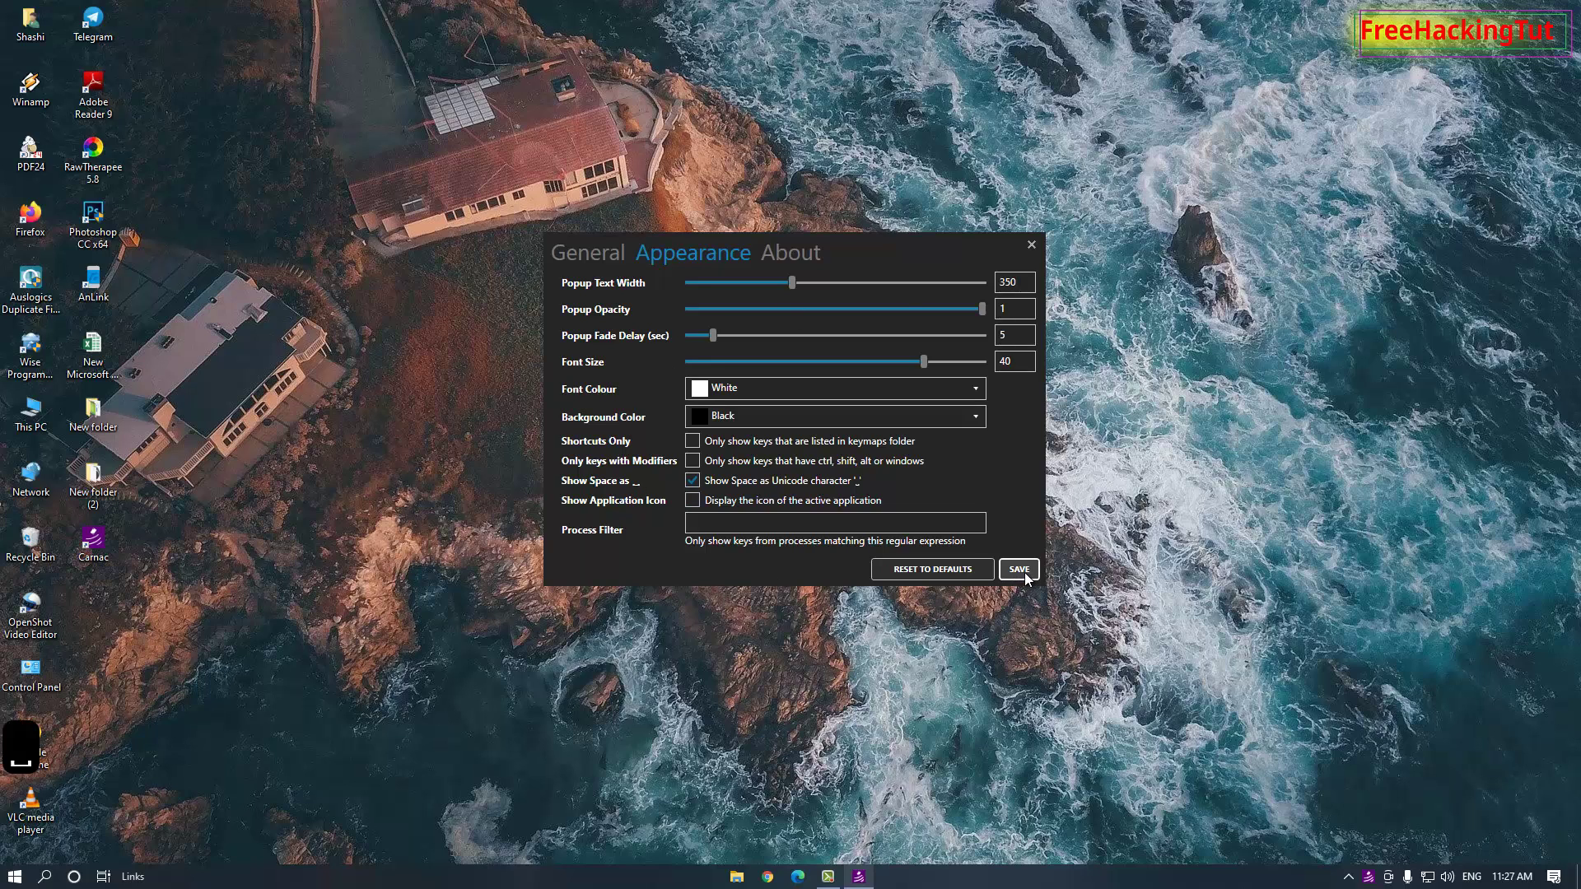
pyautogui.click(1031, 245)
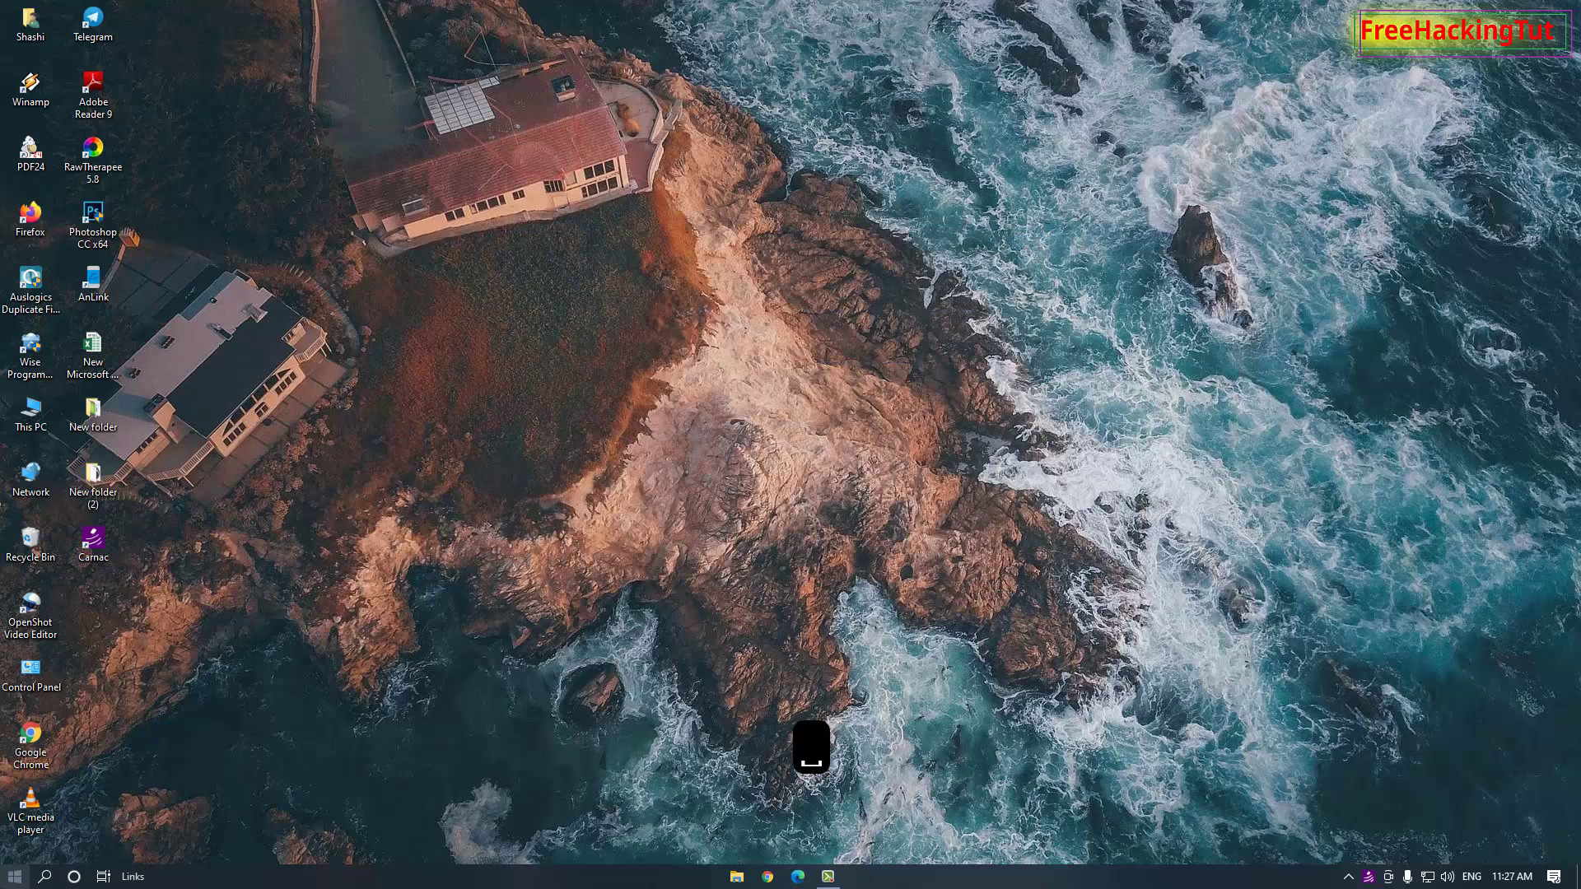
# Step: Search 'not' in the Start menu and launch a blank Untitled Notepad window
pyautogui.press('super')
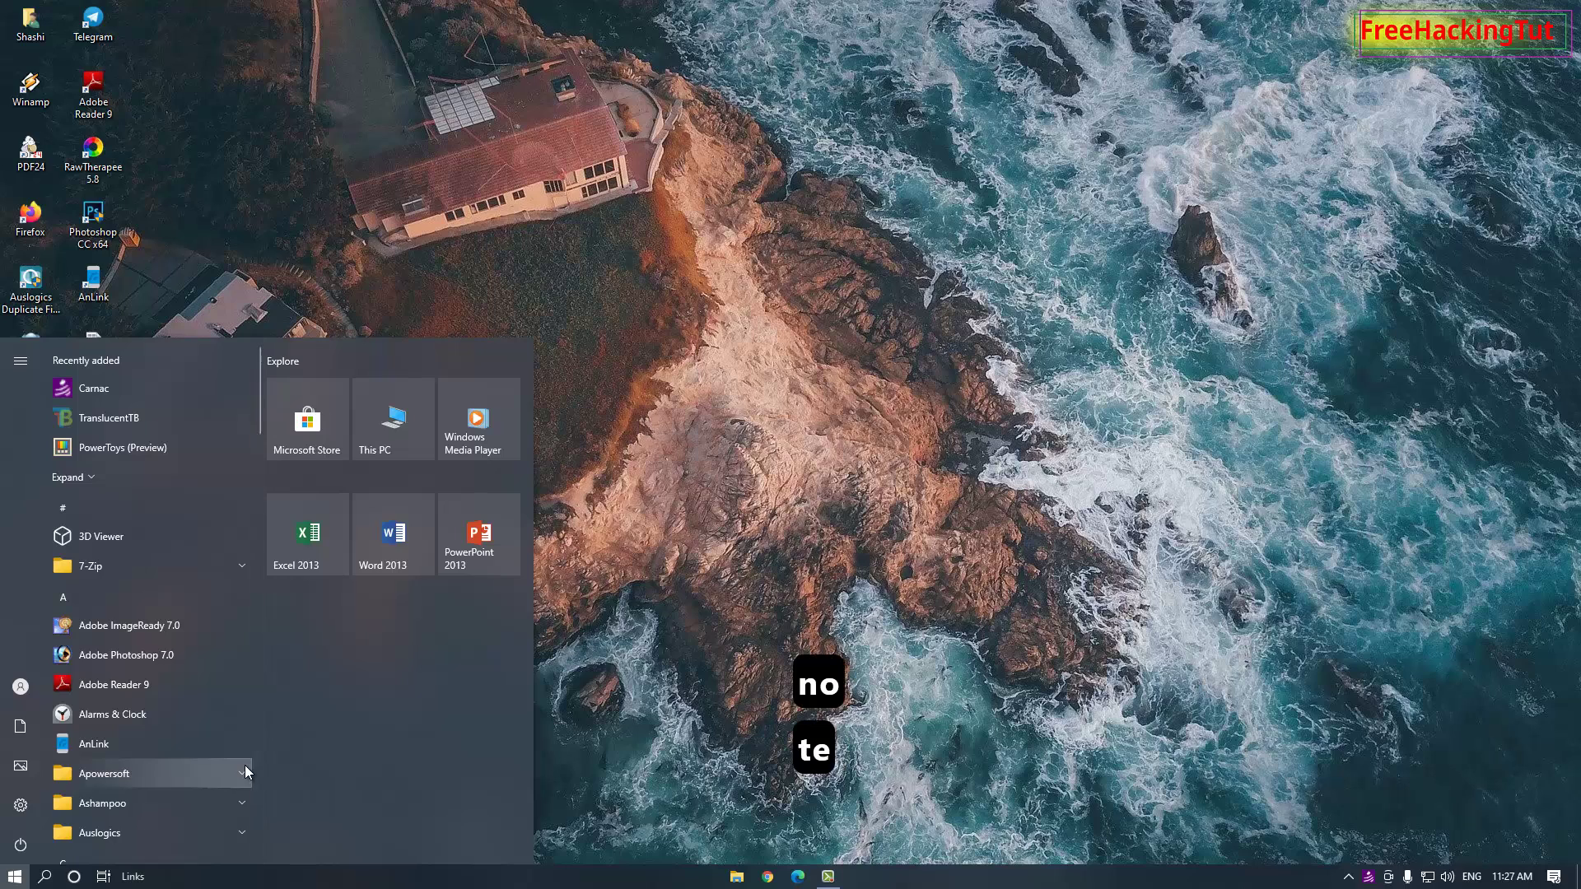
pyautogui.click(10, 876)
pyautogui.click(9, 876)
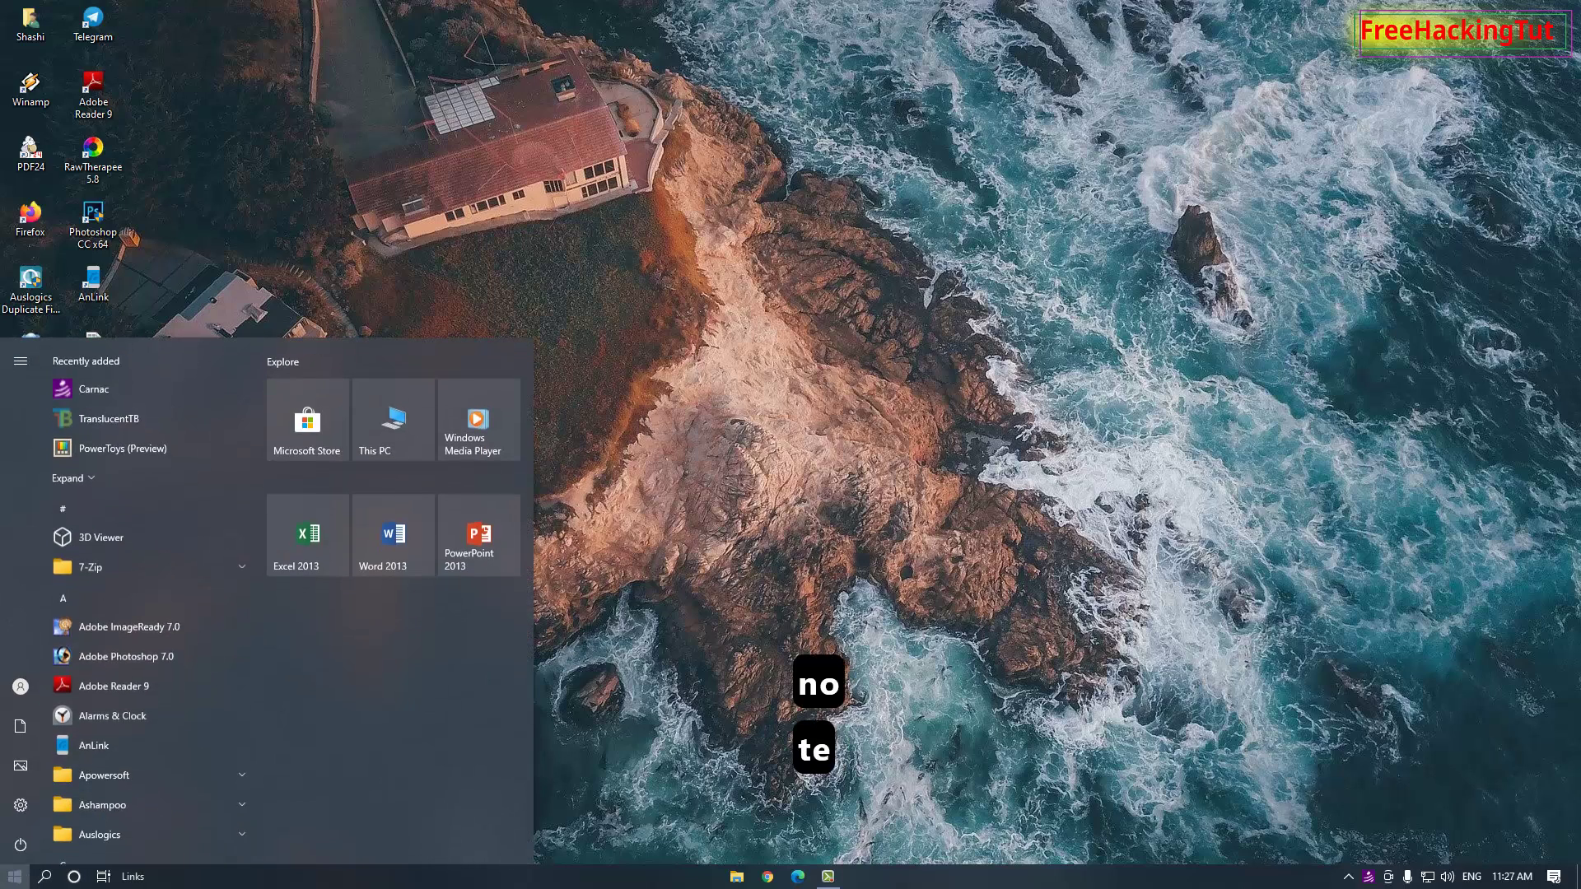
pyautogui.write('noi')
pyautogui.press('BackSpace')
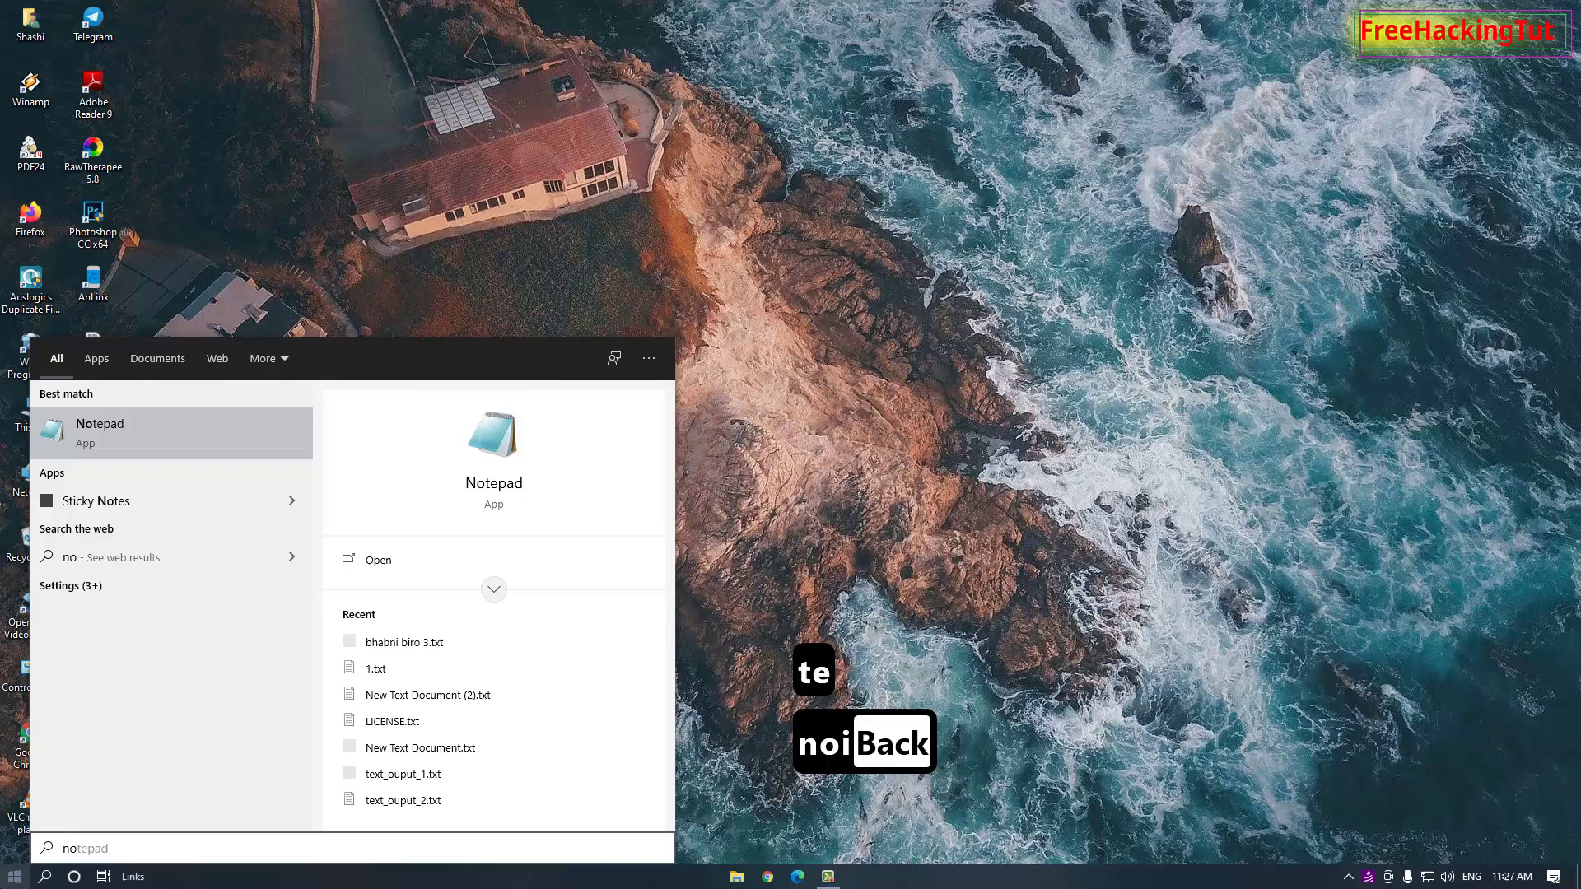
pyautogui.write('tye')
pyautogui.press('BackSpace')
pyautogui.press('BackSpace')
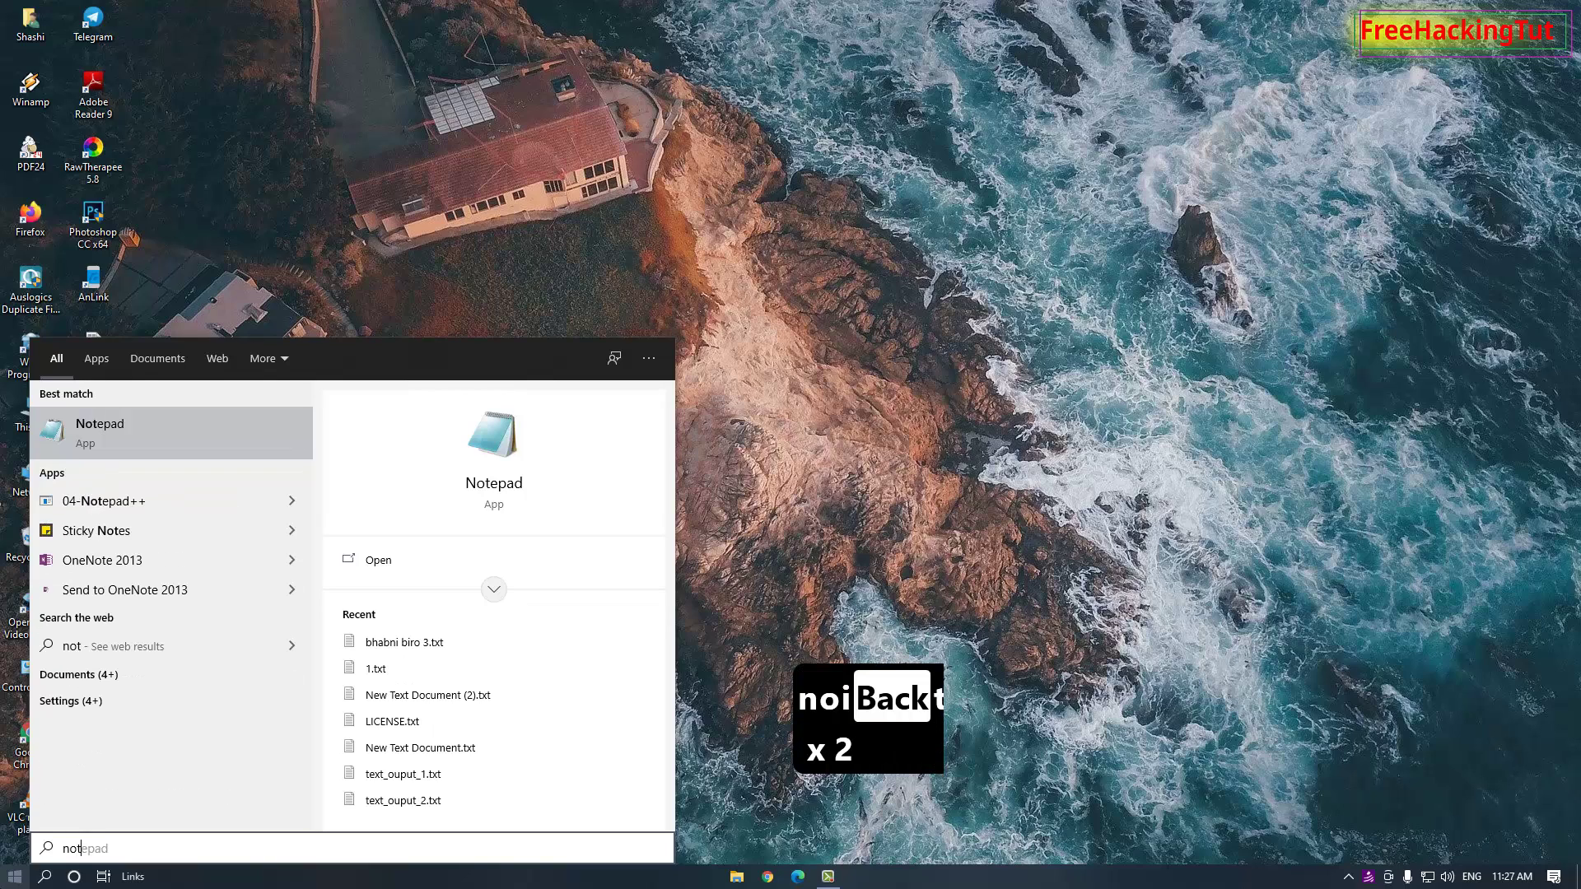
pyautogui.click(134, 436)
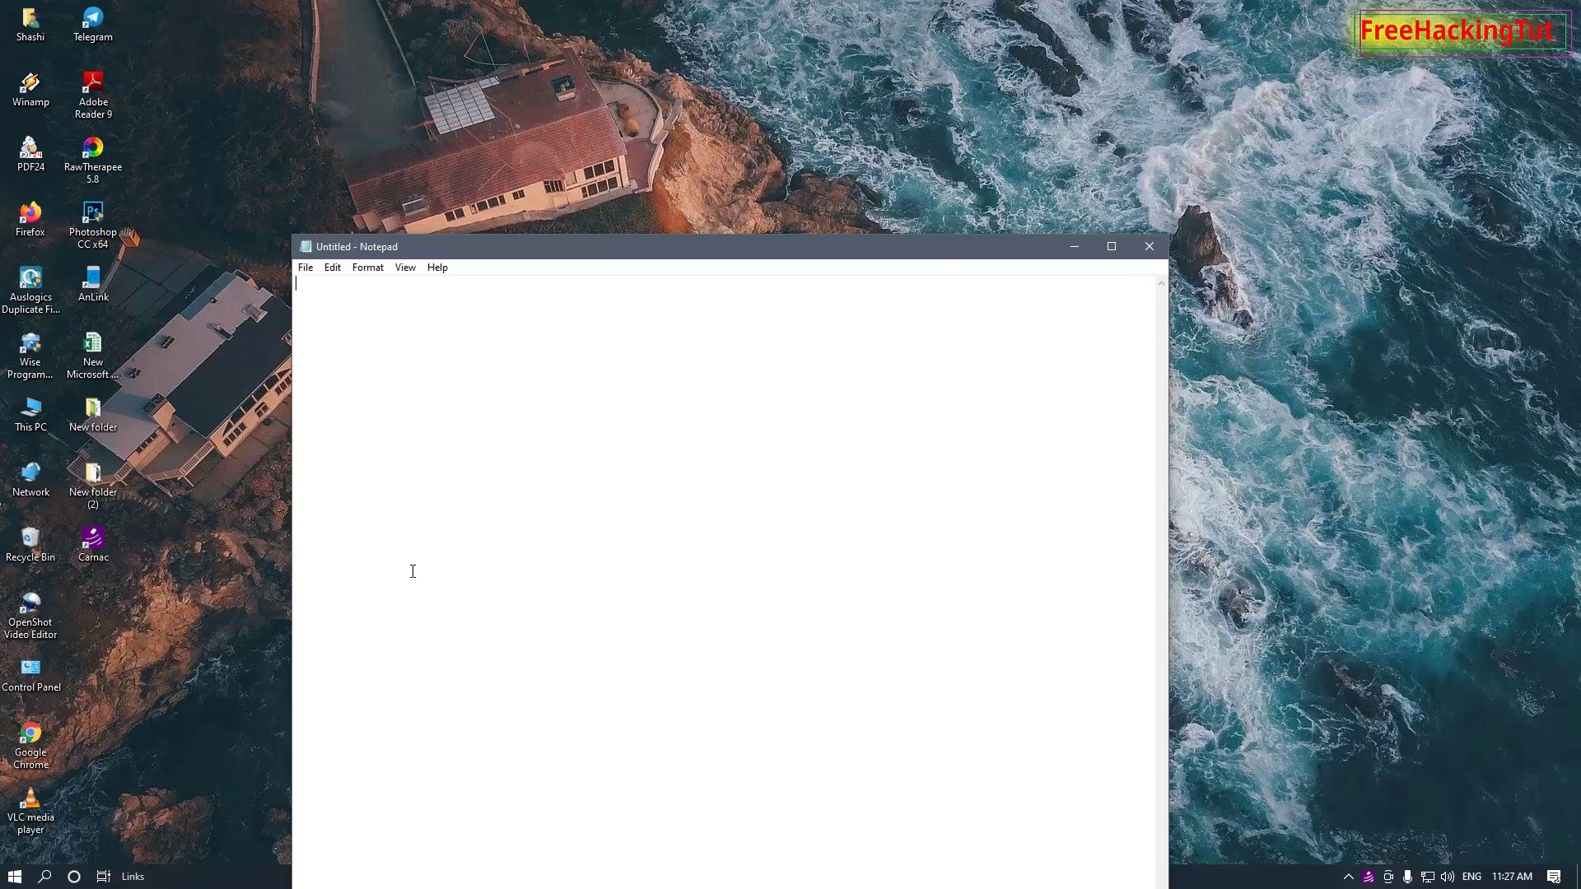
# Step: Type test letters 'yyeiyyiyiuiueu' with a new line, select all, copy, then delete them
pyautogui.write('yyeiy')
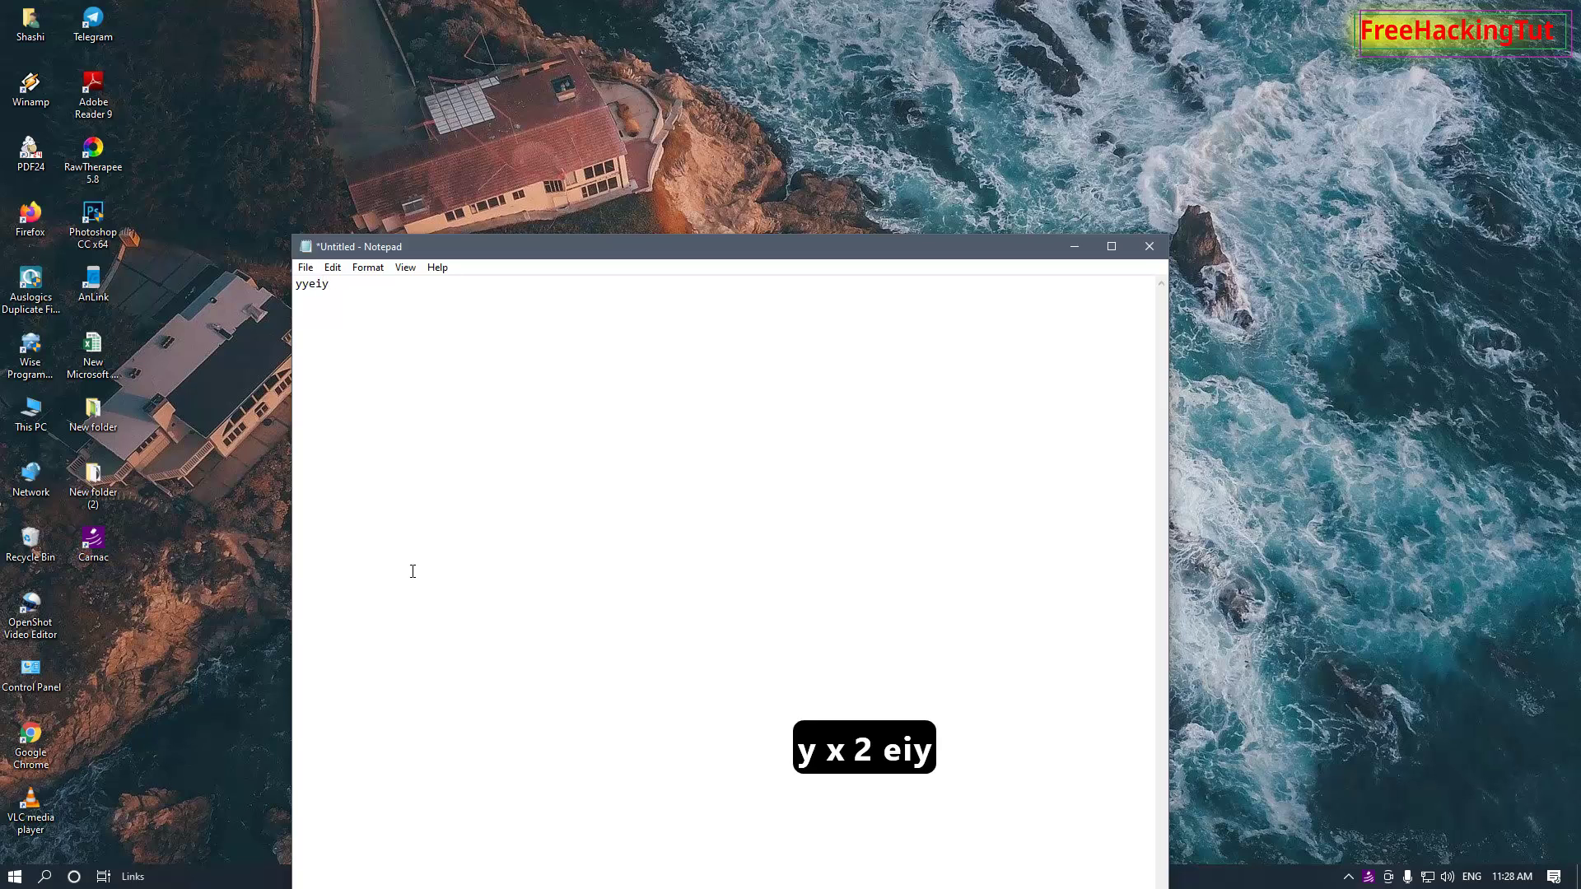
pyautogui.write('yiyi')
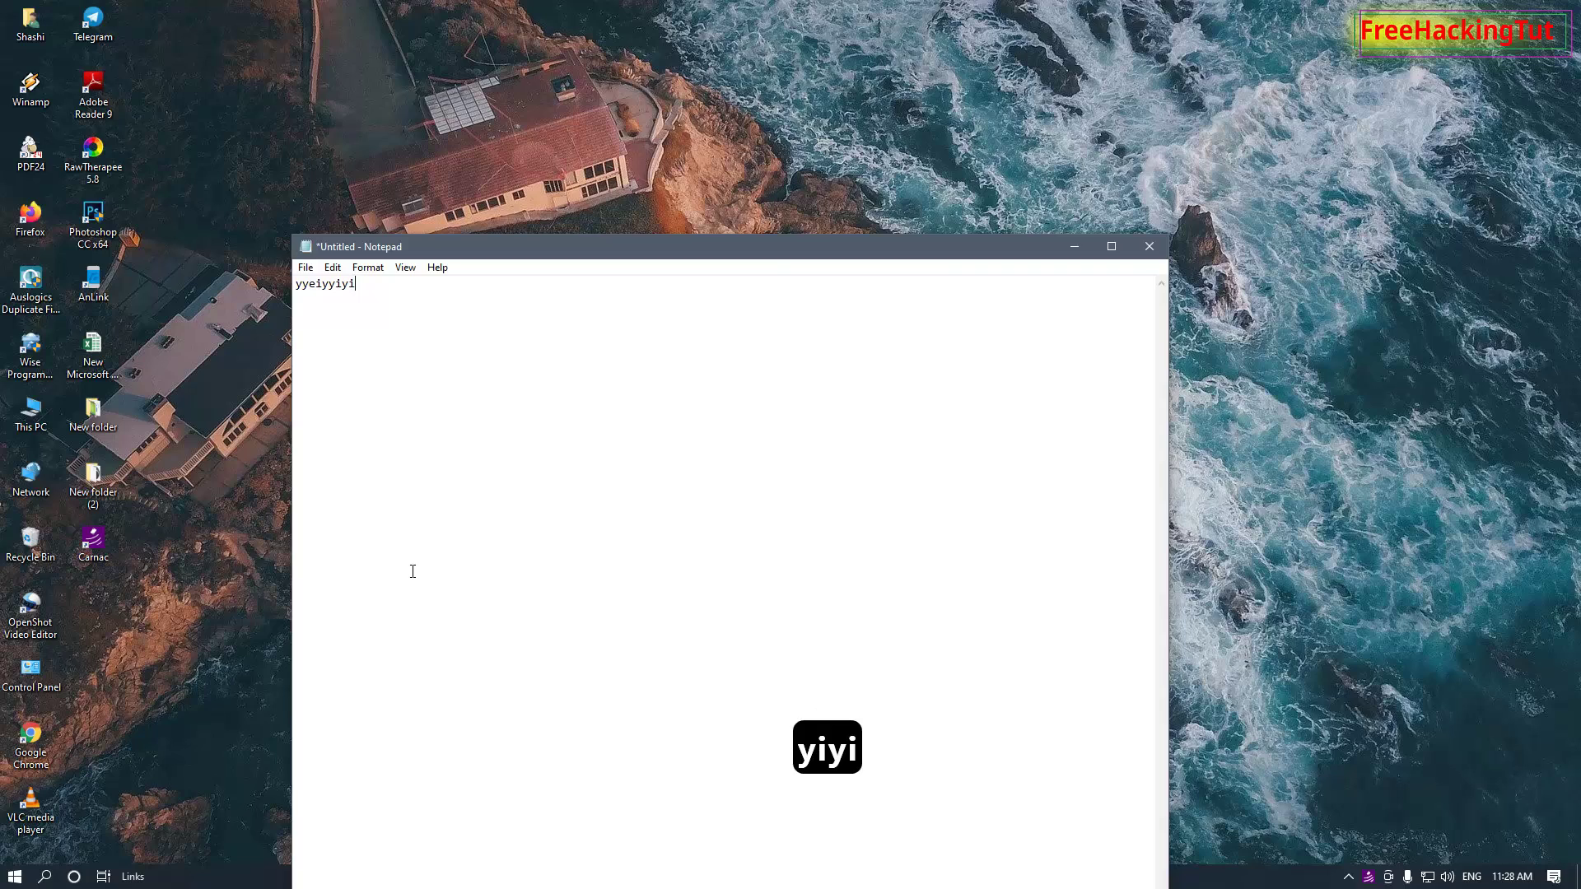
pyautogui.write('uiueu')
pyautogui.press('Return')
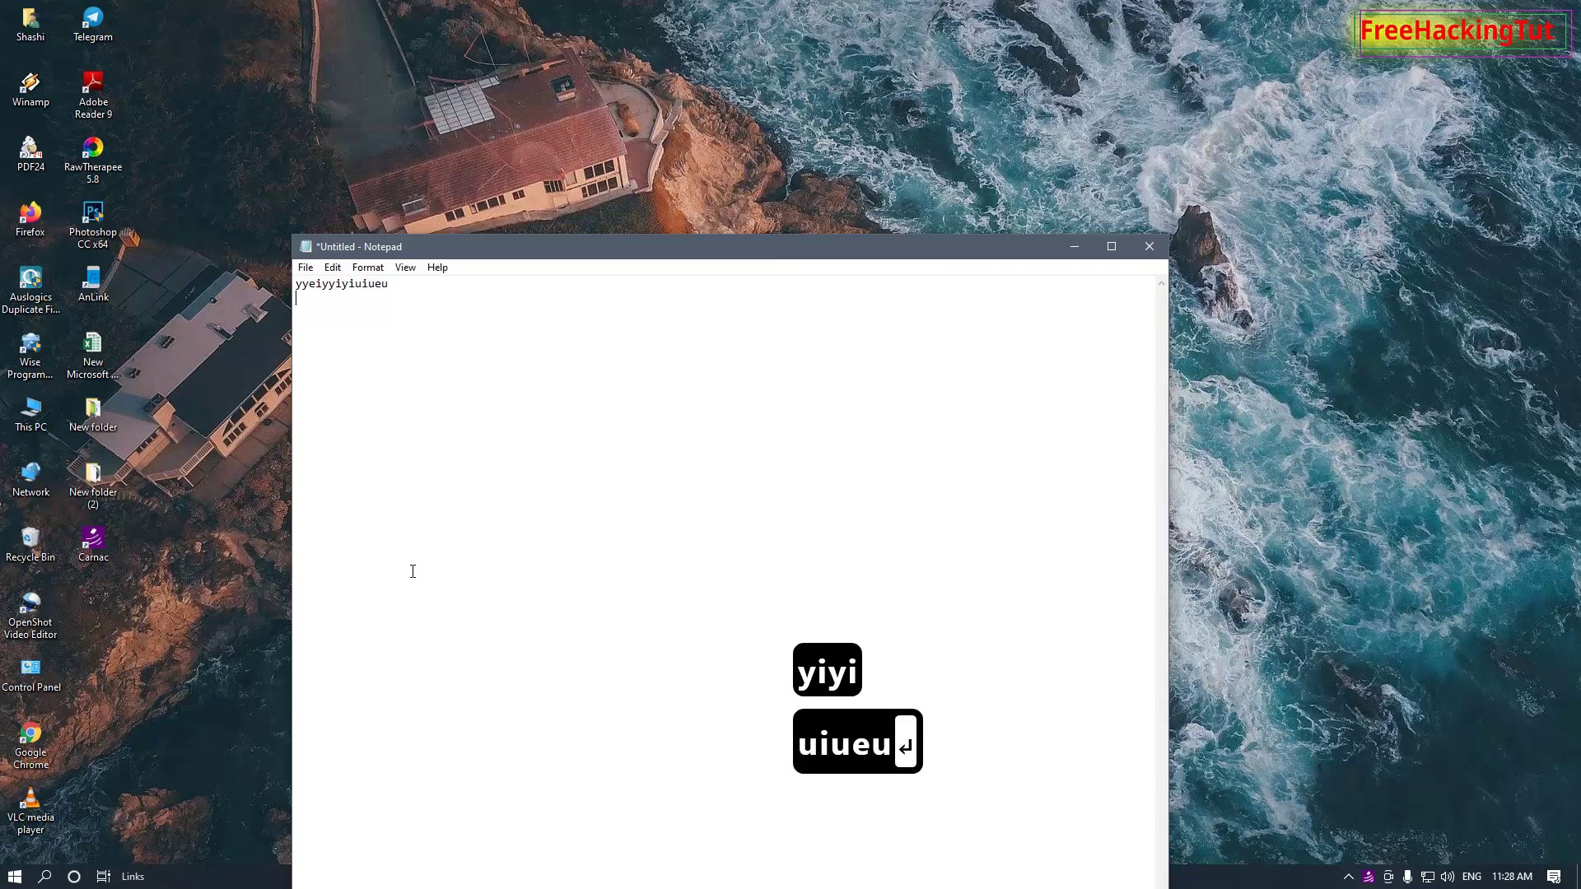
pyautogui.hotkey('ctrl', 'a')
pyautogui.hotkey('ctrl', 'c')
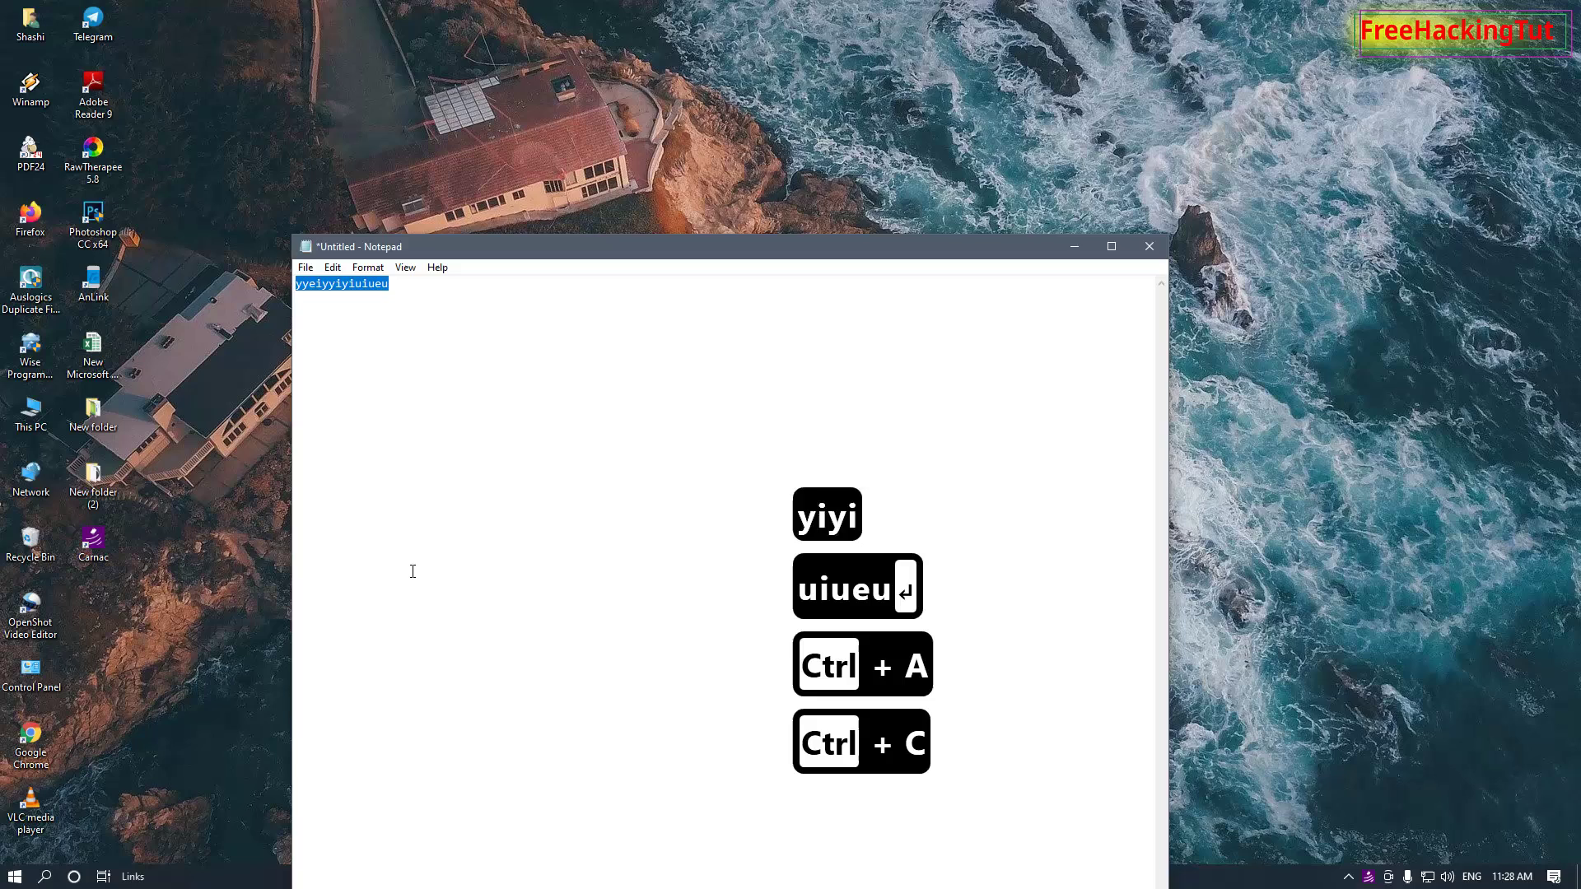
pyautogui.press('BackSpace')
pyautogui.press('BackSpace')
pyautogui.press('BackSpace')
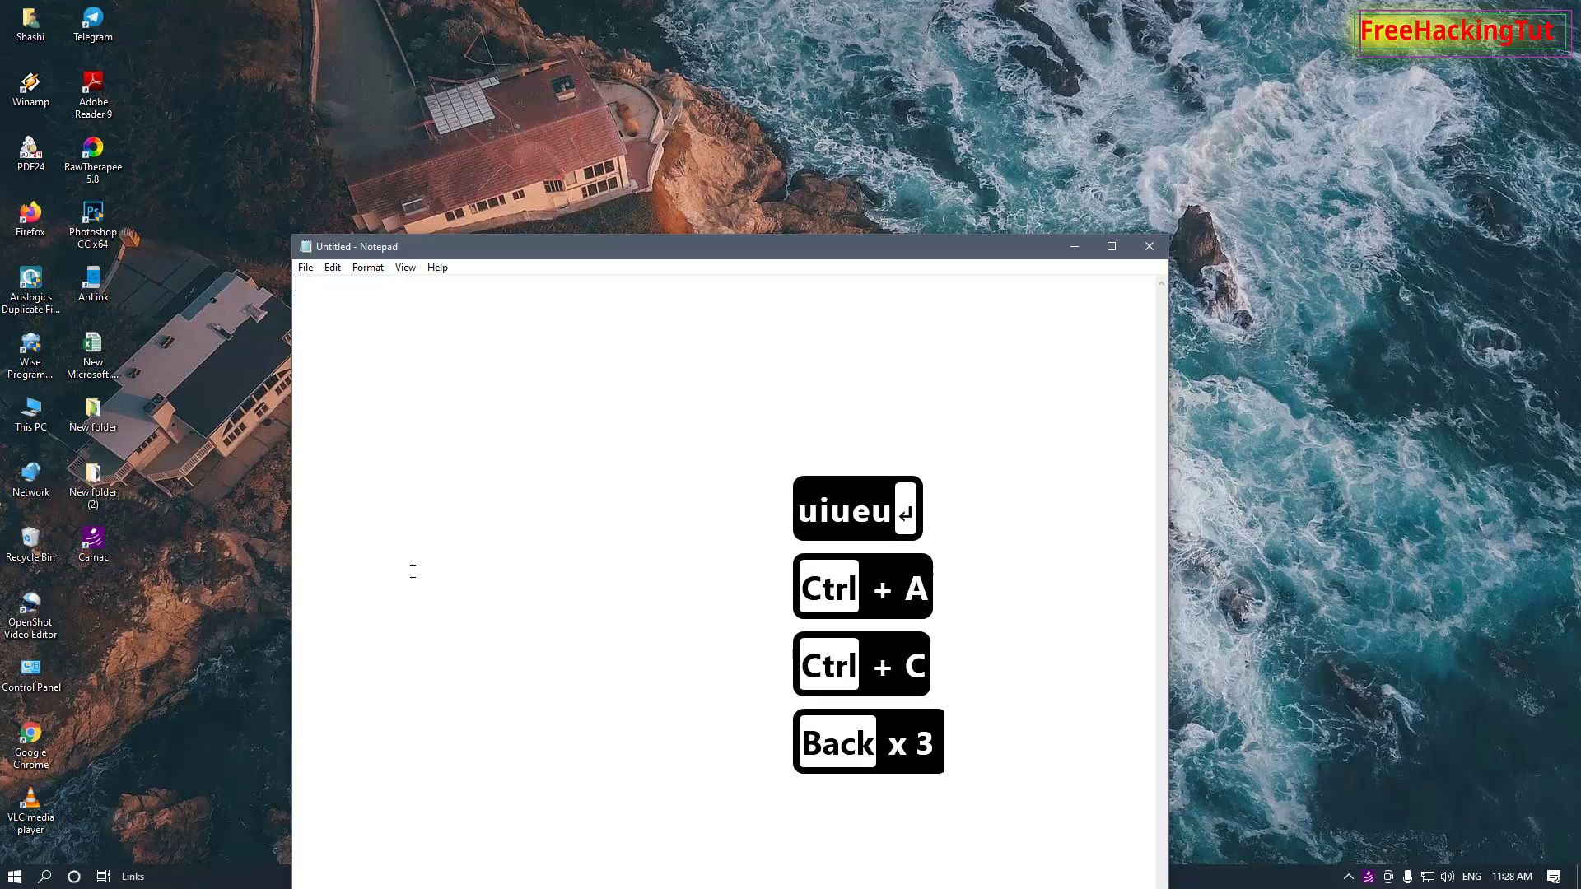
# Step: Type 'Hello' on its own line, then select all and copy it
pyautogui.write('Hel')
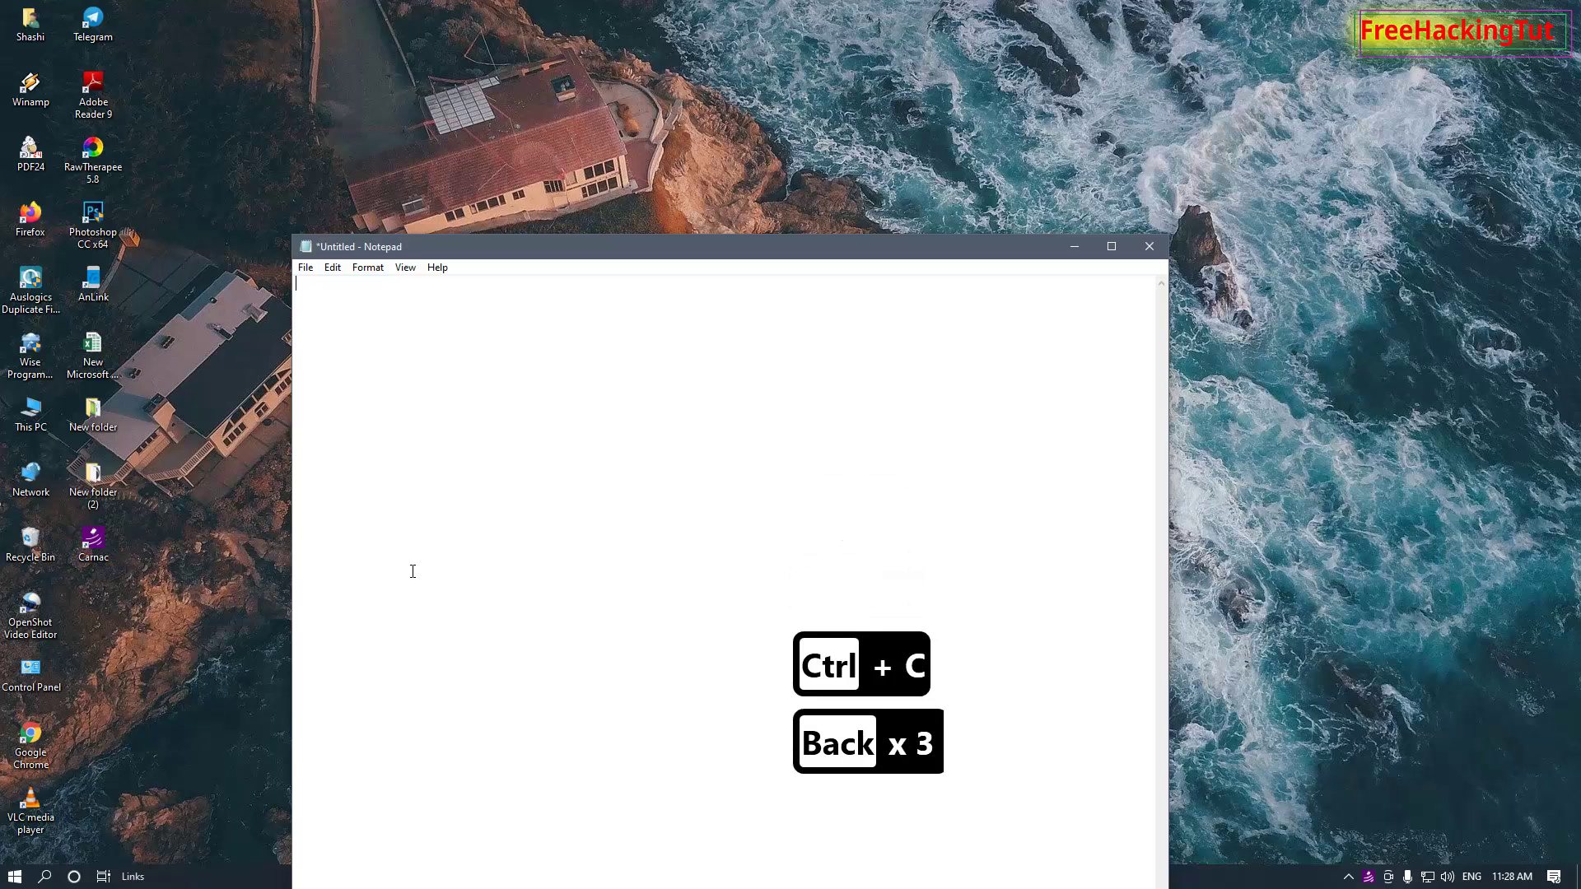
pyautogui.write('lo')
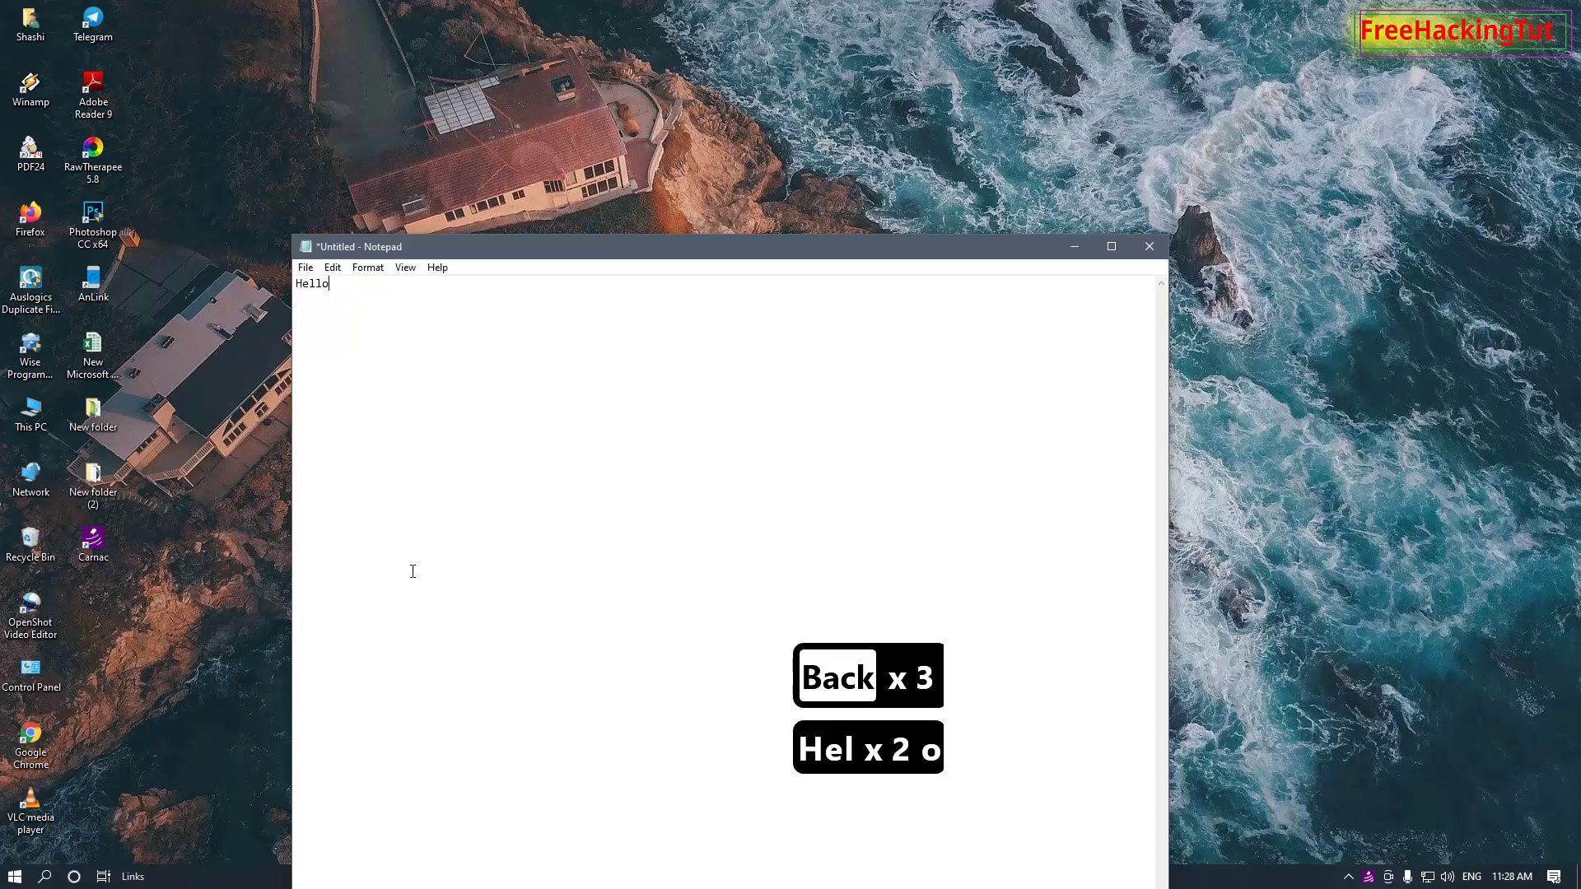
pyautogui.press('Return')
pyautogui.hotkey('ctrl', 'a')
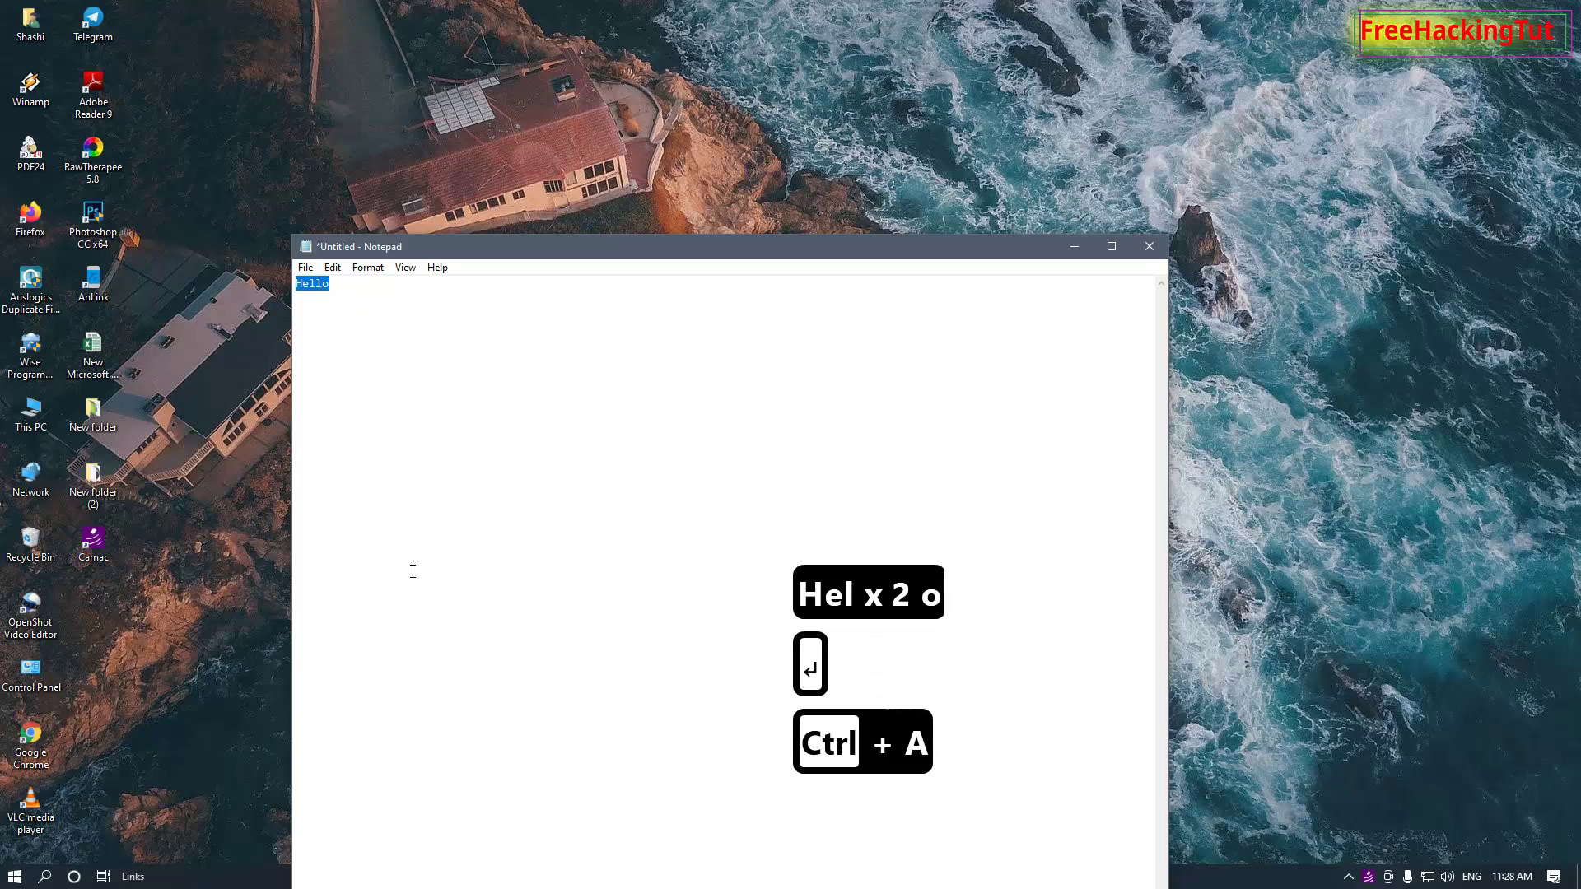
pyautogui.hotkey('ctrl', 'c')
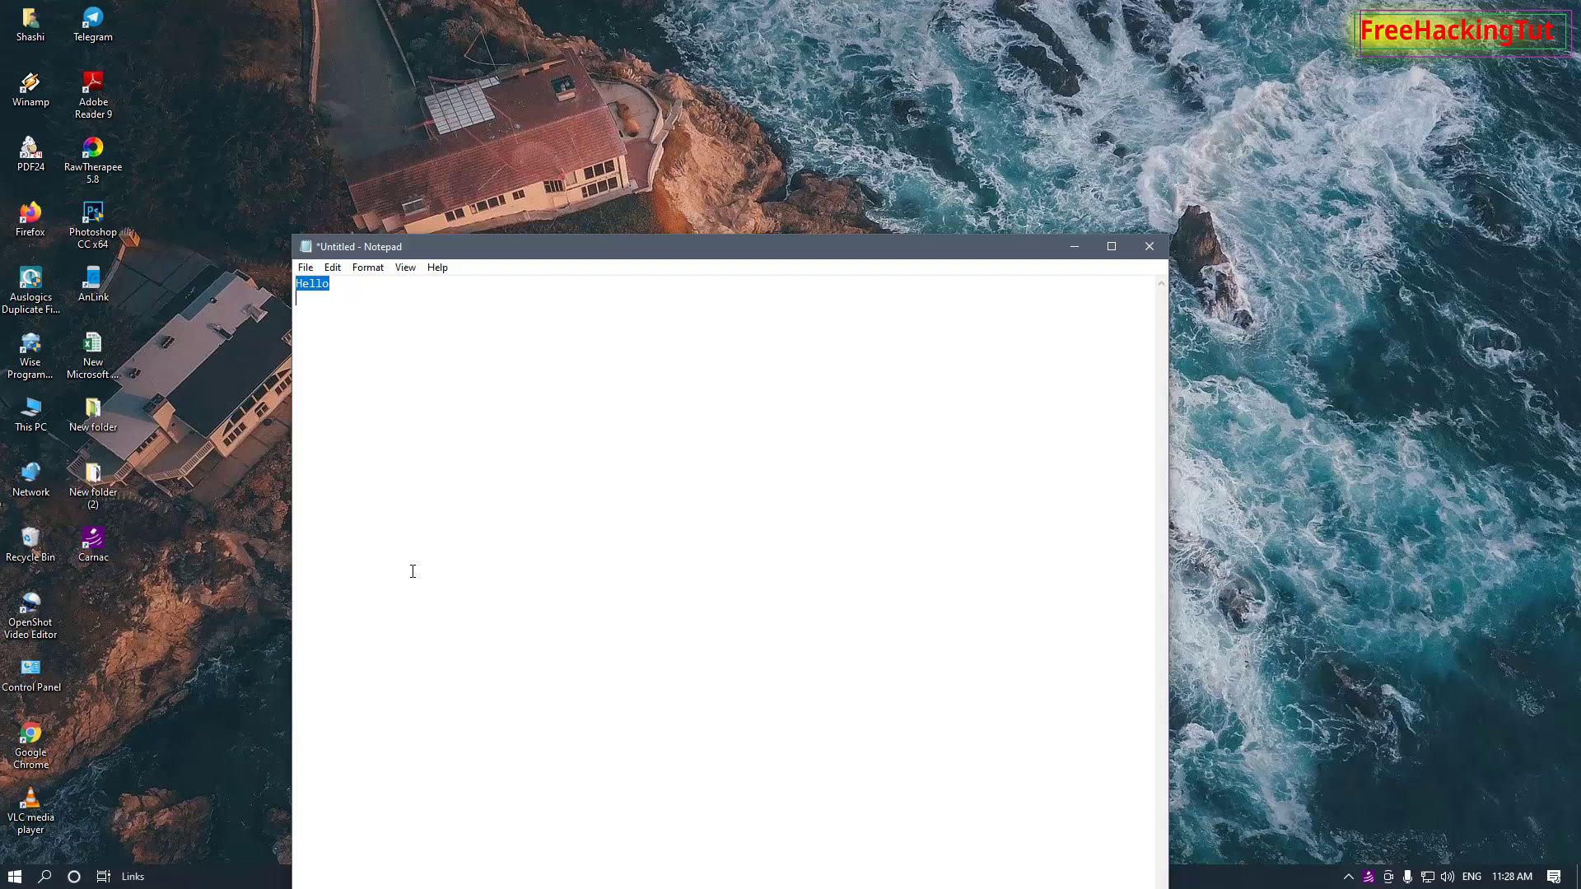
# Step: Replace the selected Hello with a line break and paste 'Hello' onto the second line
pyautogui.press('Return')
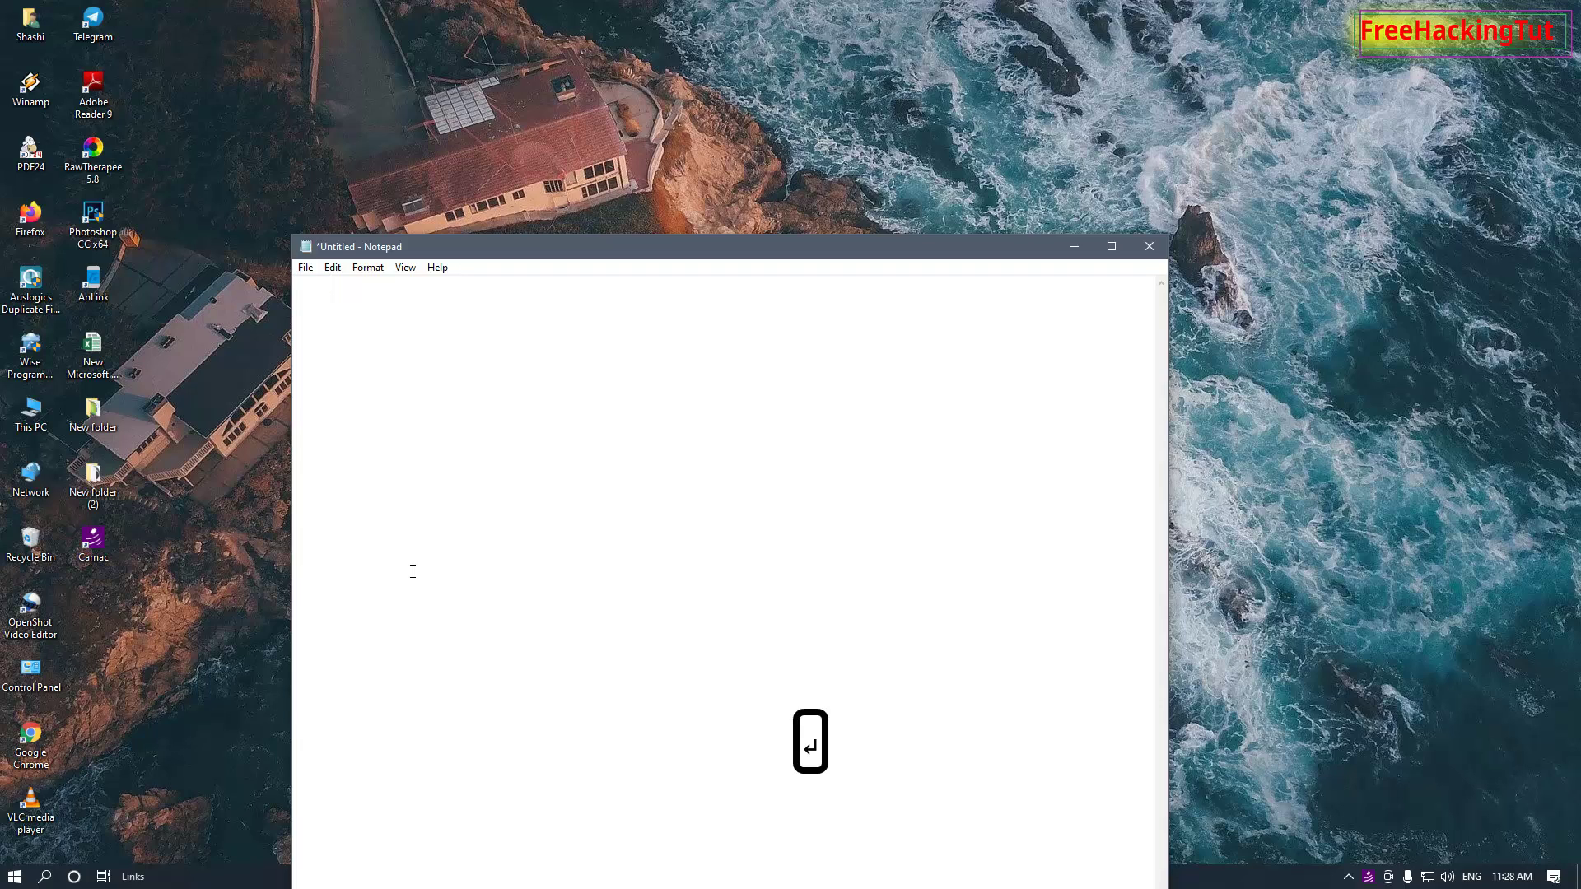
pyautogui.hotkey('ctrl', 'v')
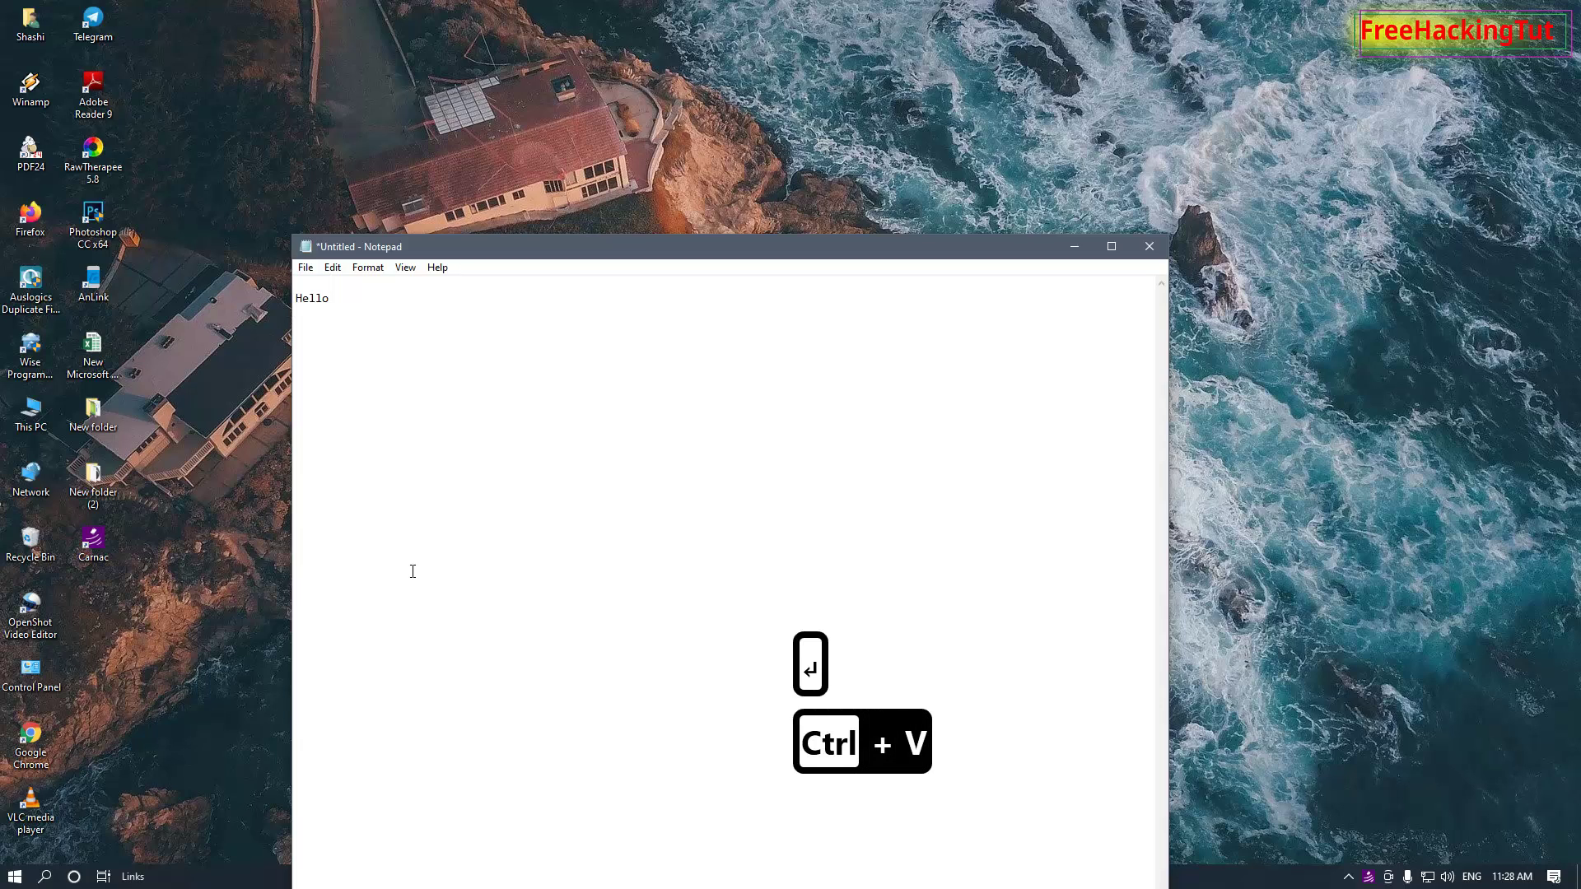